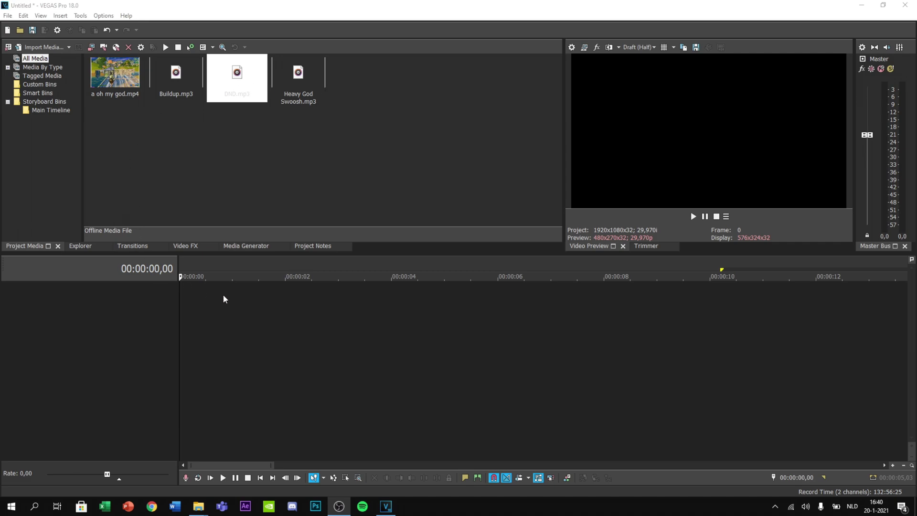
Step: Bring up the empty timeline's context menu for adding tracks
right_click(247, 334)
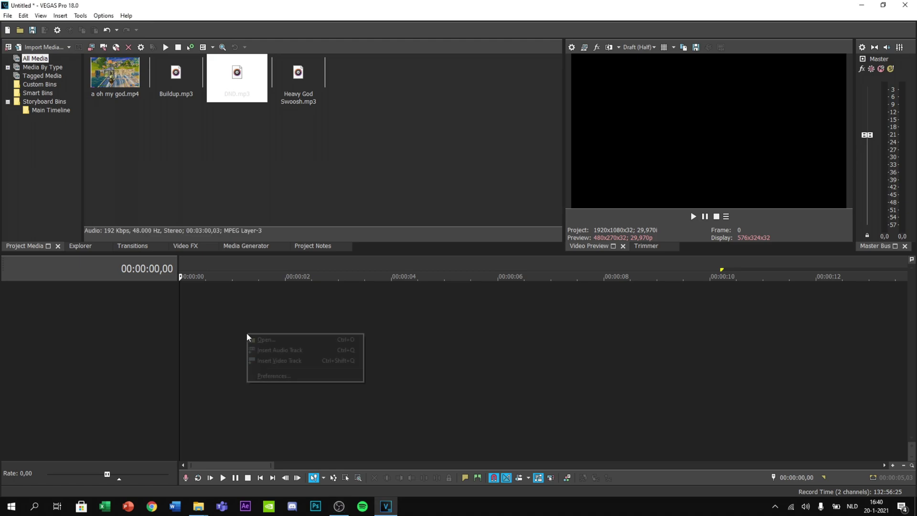
Step: Insert one video track and three audio tracks into the timeline
click(289, 365)
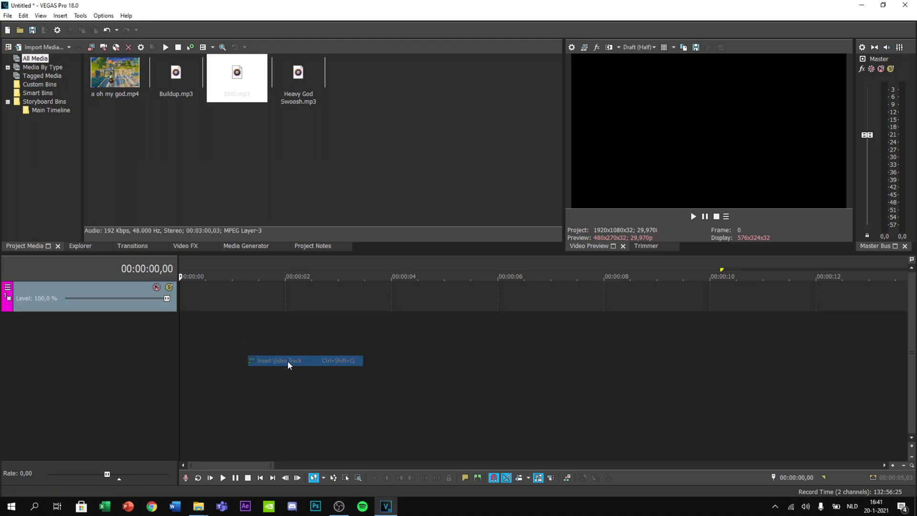
right_click(275, 365)
click(301, 382)
right_click(254, 386)
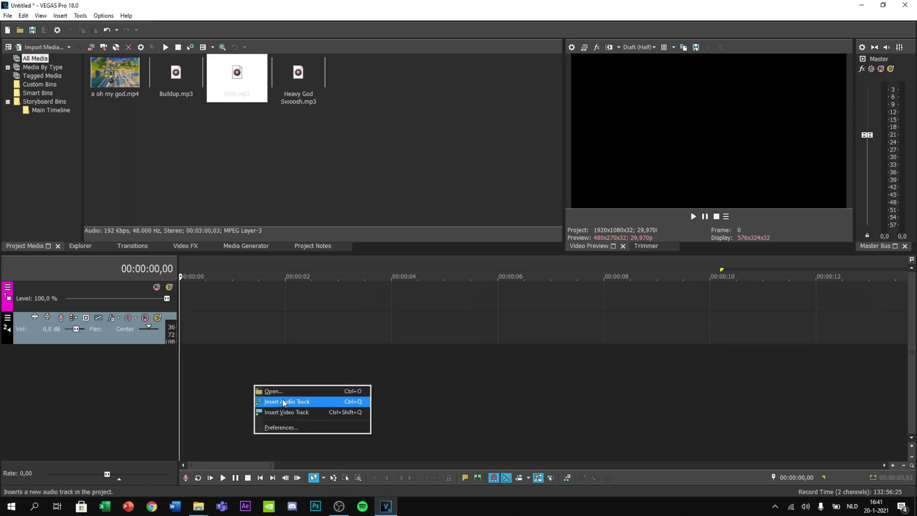
click(284, 403)
right_click(248, 410)
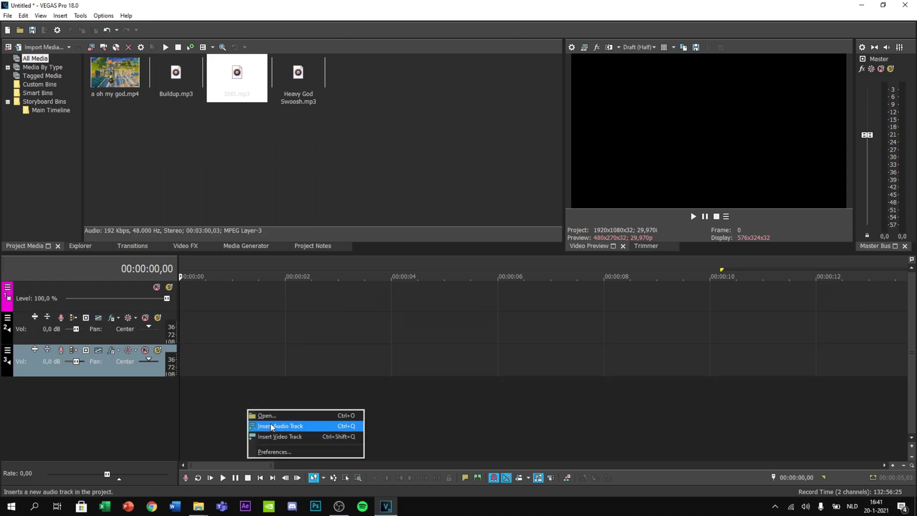
click(273, 427)
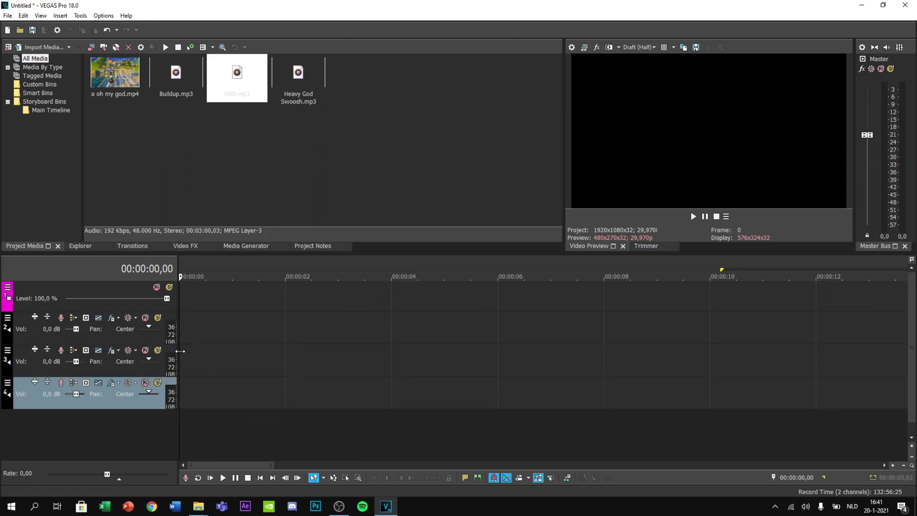
Step: Add a fourth audio track and widen the track header area
drag(180, 342, 187, 342)
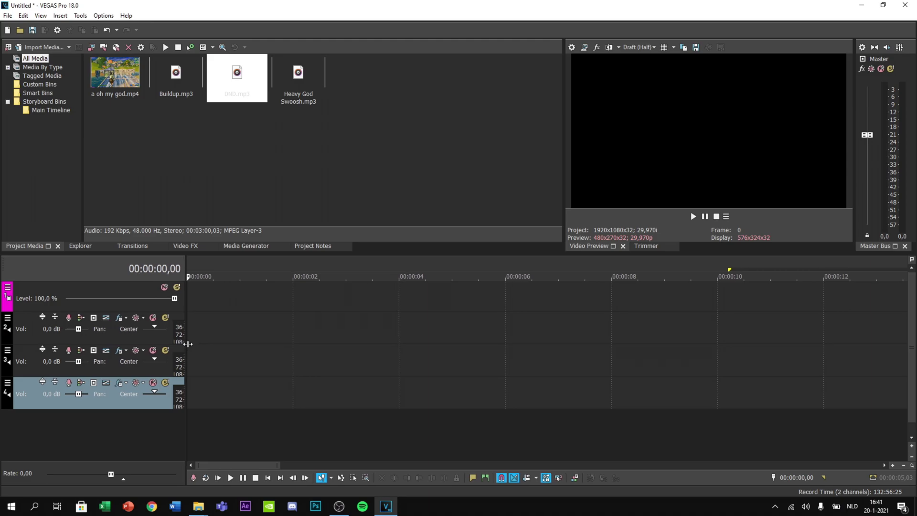
right_click(242, 426)
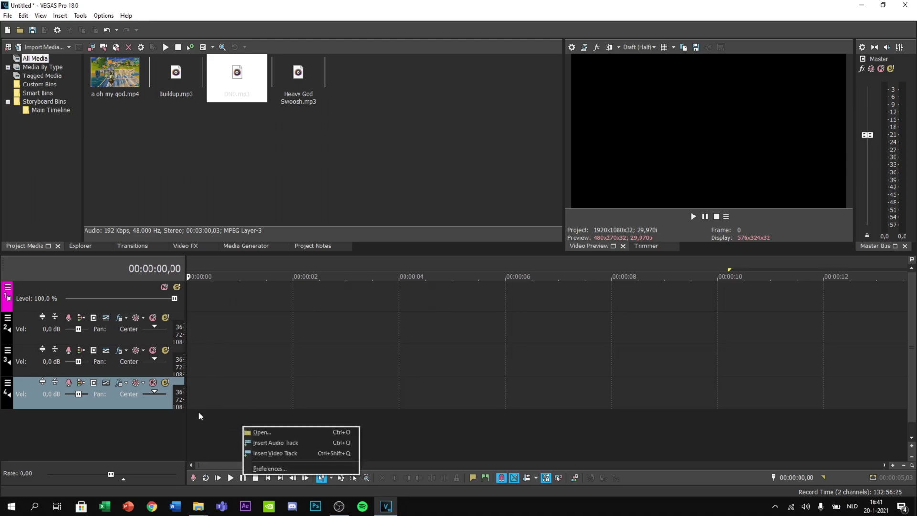
right_click(364, 445)
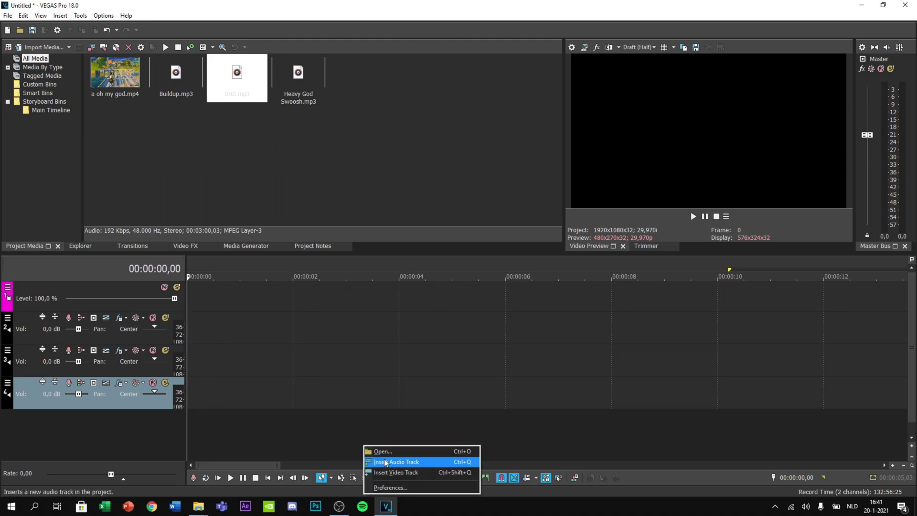
click(385, 462)
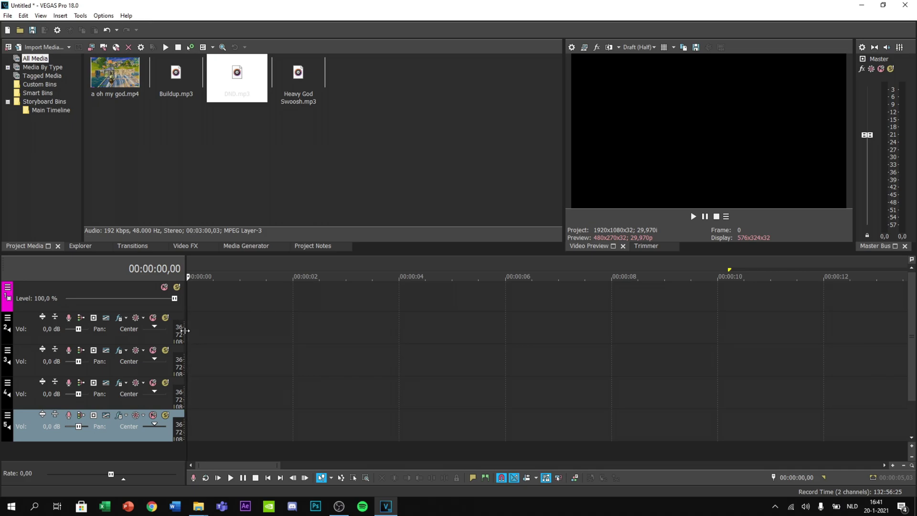
drag(185, 330, 272, 348)
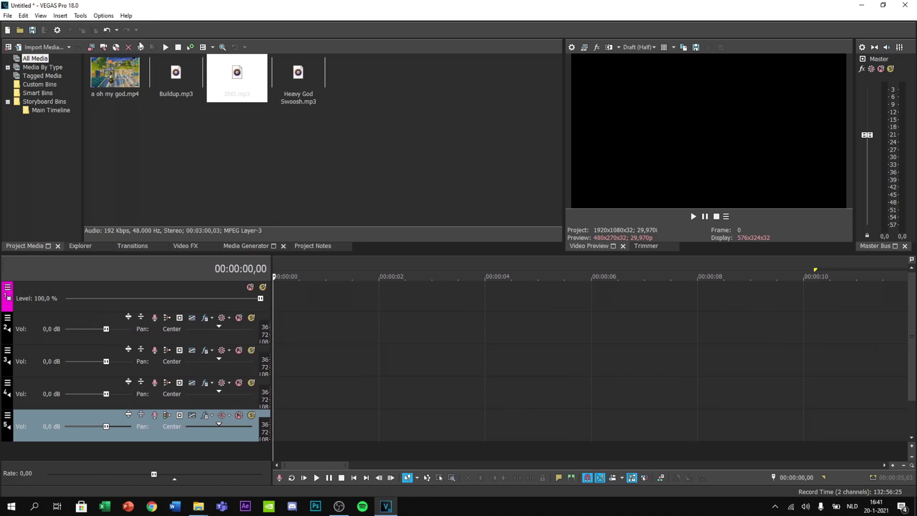
Step: Place a oh my god.mp4 on tracks 1–2 and preview it around 10–12 seconds
drag(126, 81, 251, 329)
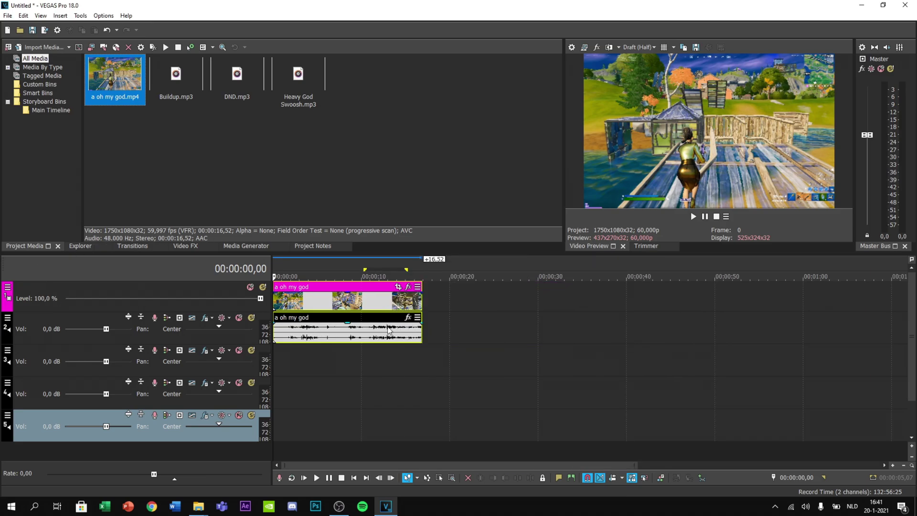
click(357, 354)
key(space)
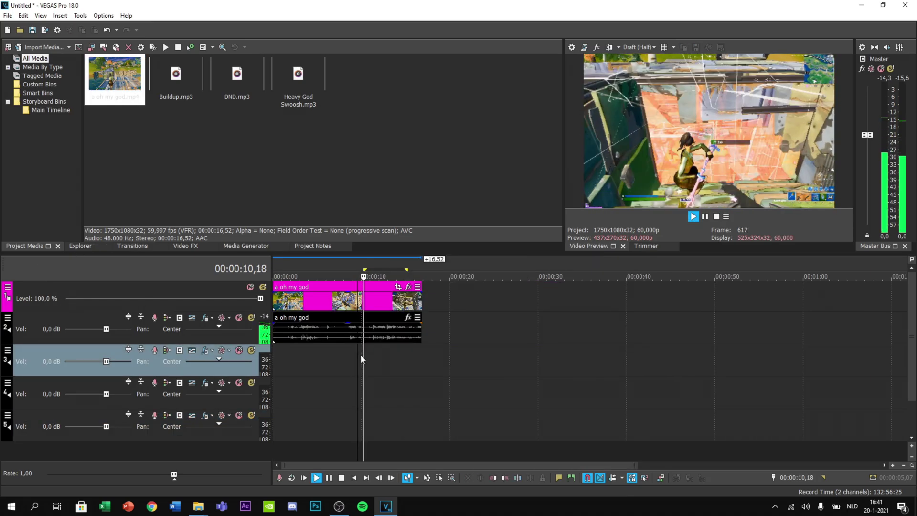
key(space)
click(382, 273)
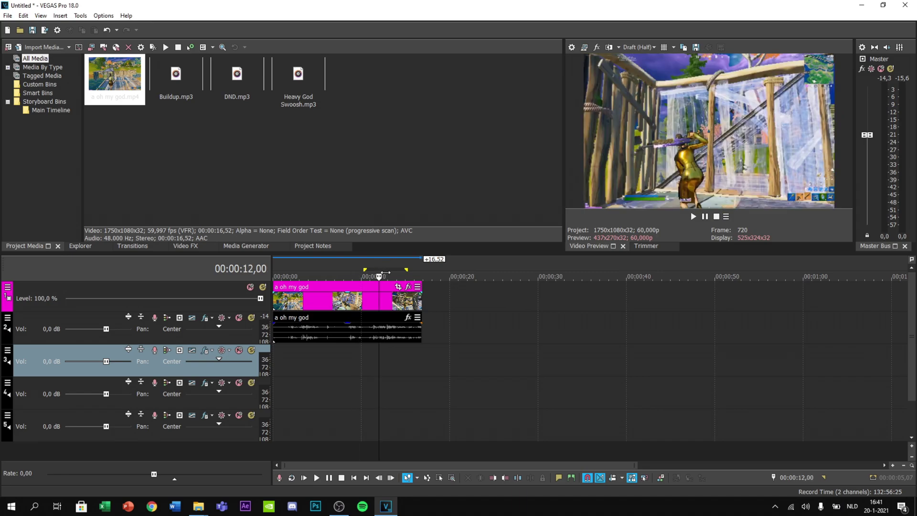
drag(385, 272, 266, 278)
key(Right)
key(Right)
key(Right)
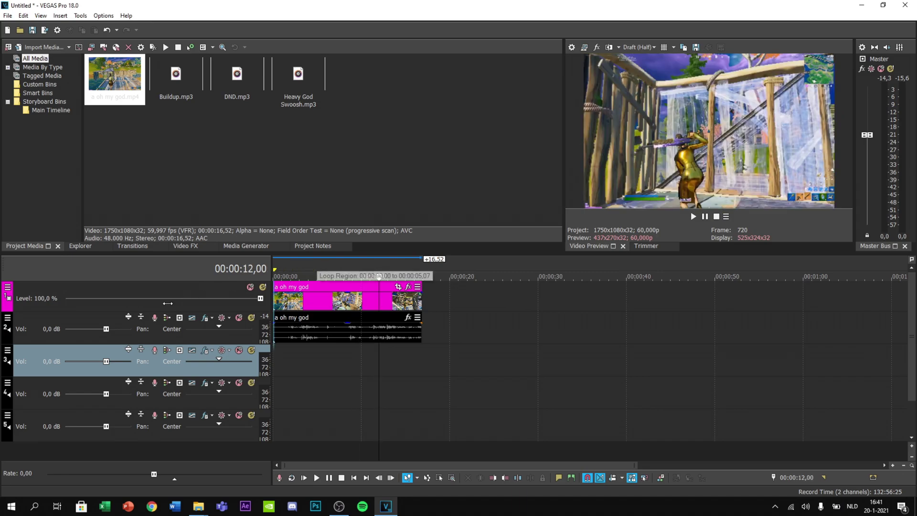
key(Right)
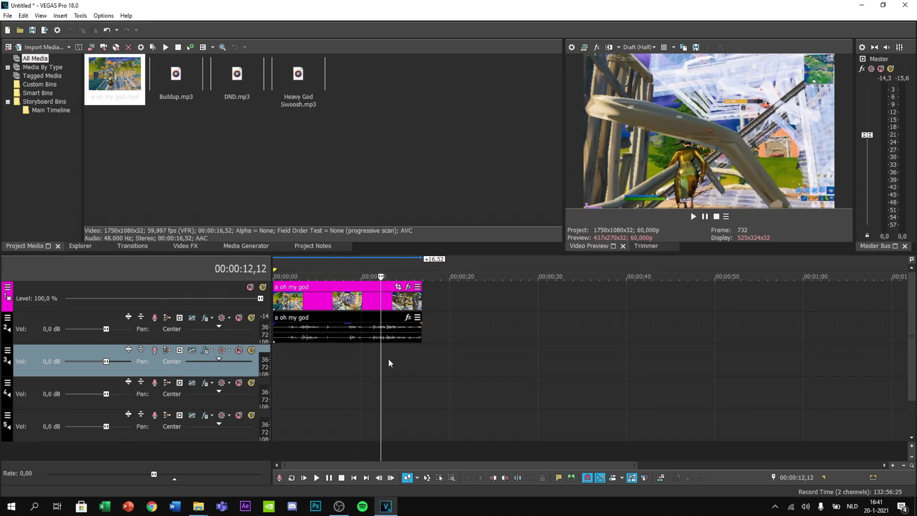
Step: Put DND.mp3 on track 5, play to the drop and mark it at 00:00:24,03
drag(237, 76, 323, 422)
click(302, 392)
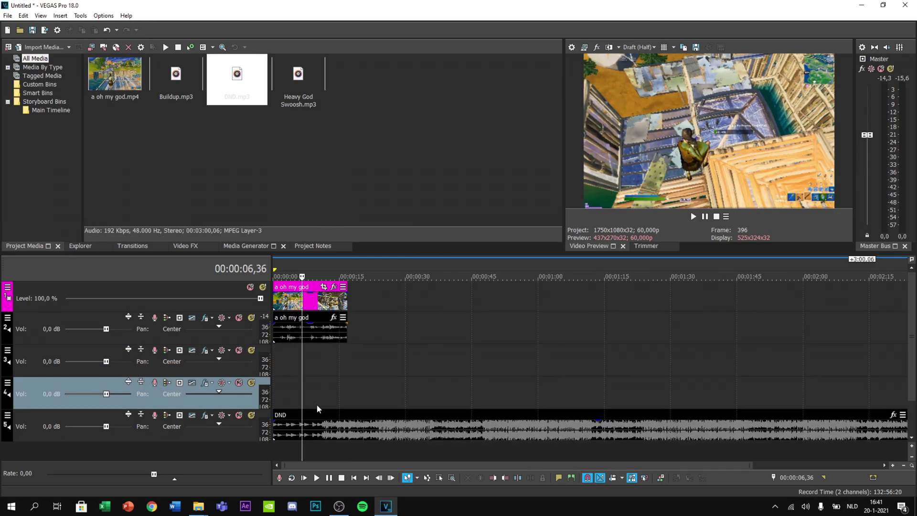
scroll(358, 396, up, 5)
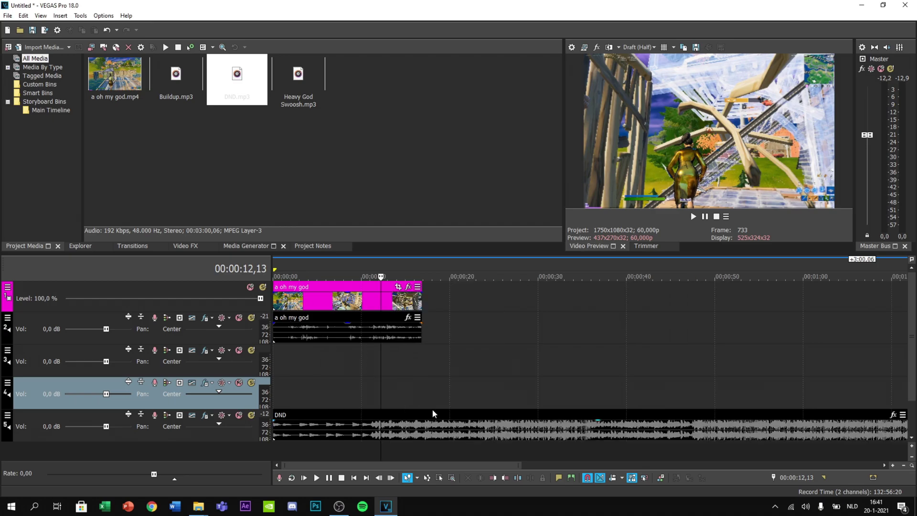
key(space)
scroll(478, 410, up, 2)
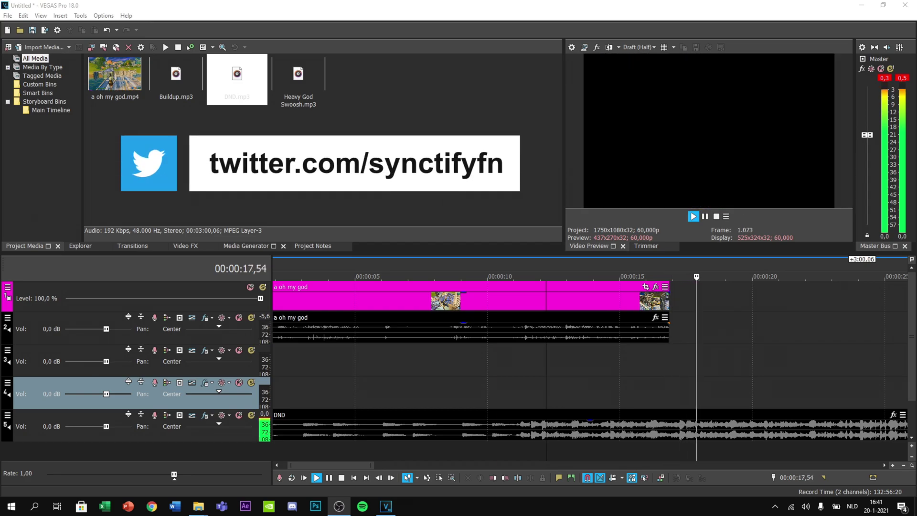
scroll(564, 414, down, 2)
scroll(565, 414, down, 2)
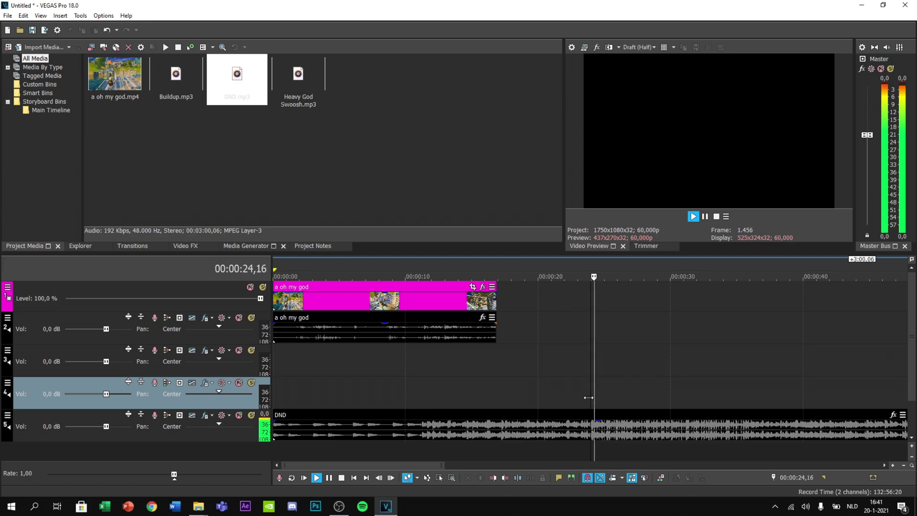
scroll(604, 403, up, 5)
key(Return)
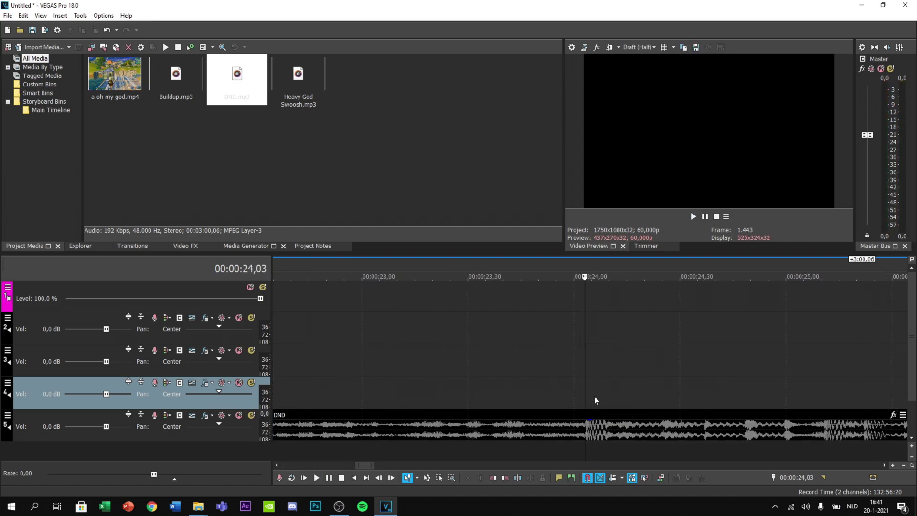
scroll(597, 410, up, 6)
scroll(595, 408, up, 4)
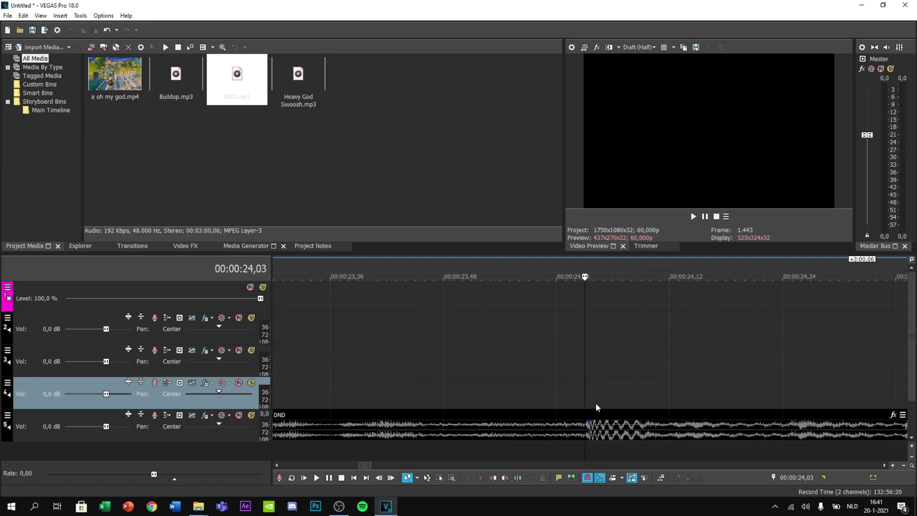
key(m)
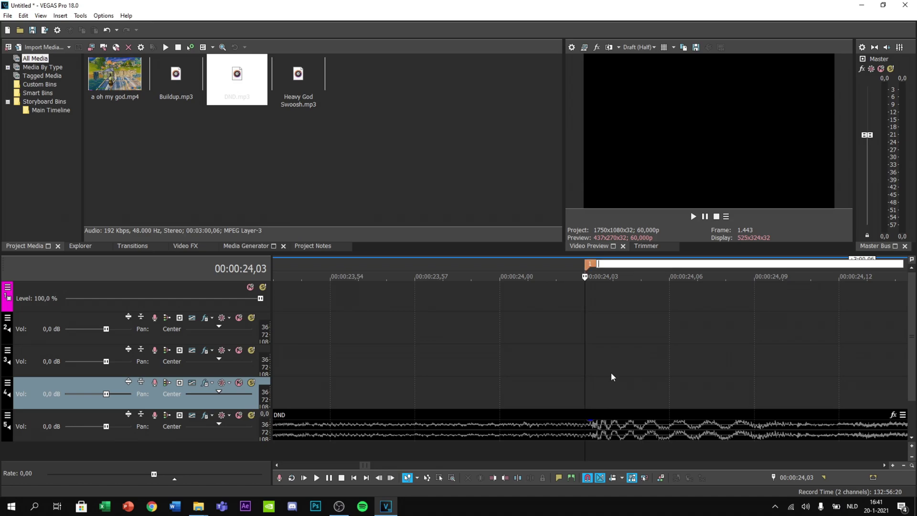
click(589, 364)
Step: Slide the a oh my god clip and audio later so its key moment meets marker 1
scroll(588, 365, down, 6)
scroll(550, 364, down, 8)
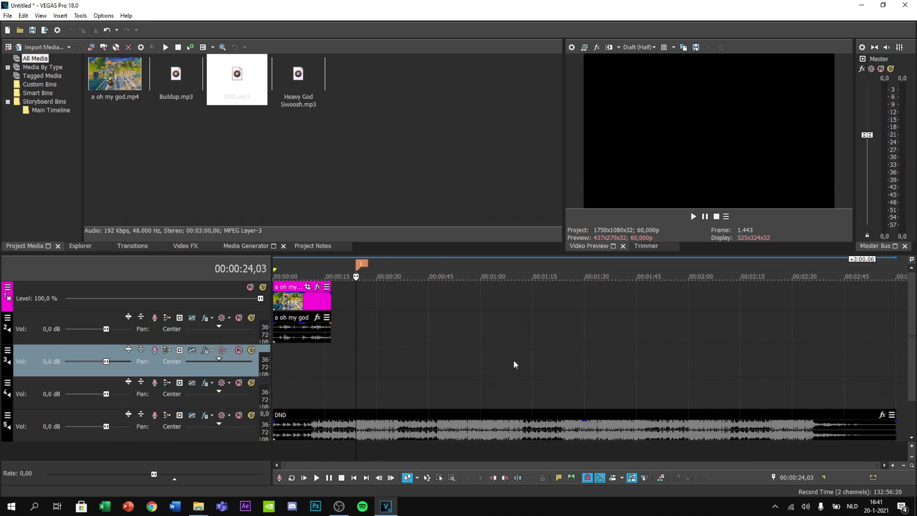
drag(306, 301, 362, 310)
scroll(393, 313, up, 7)
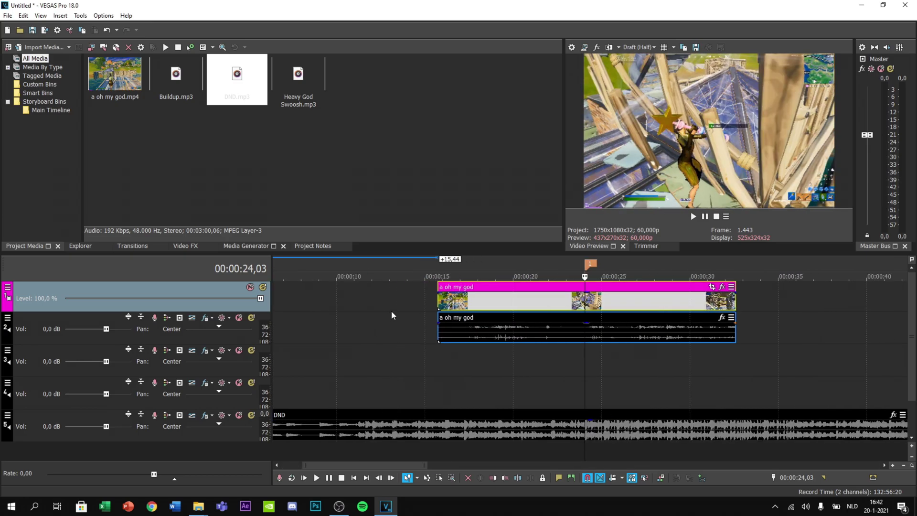
drag(622, 317, 609, 301)
key(Right)
key(Right)
key(Right)
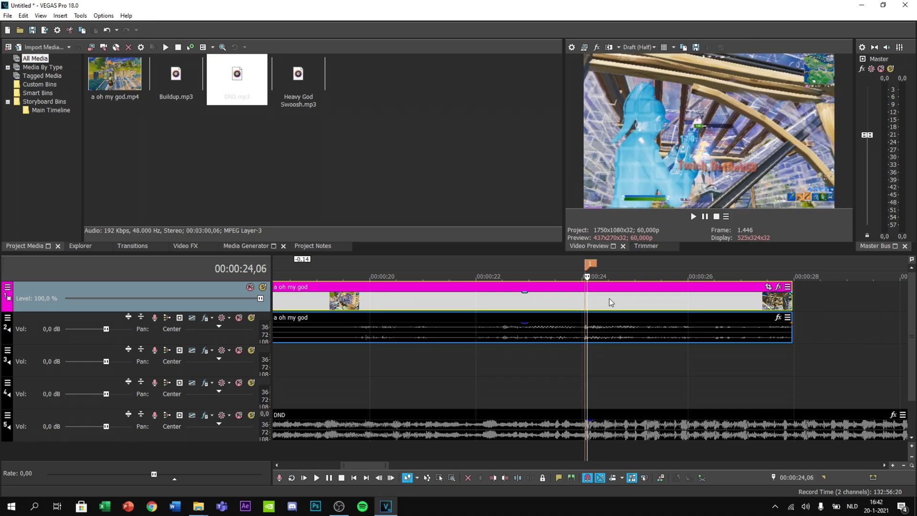
key(Left)
key(Left)
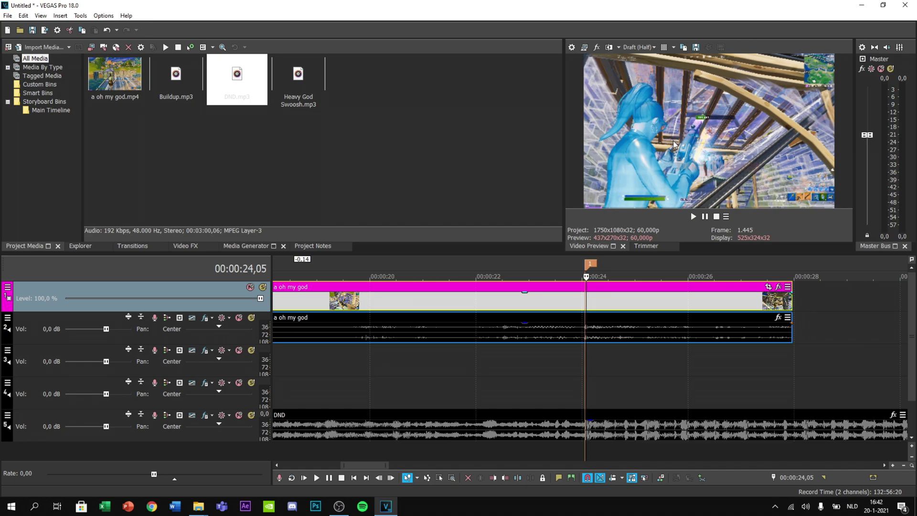
key(Left)
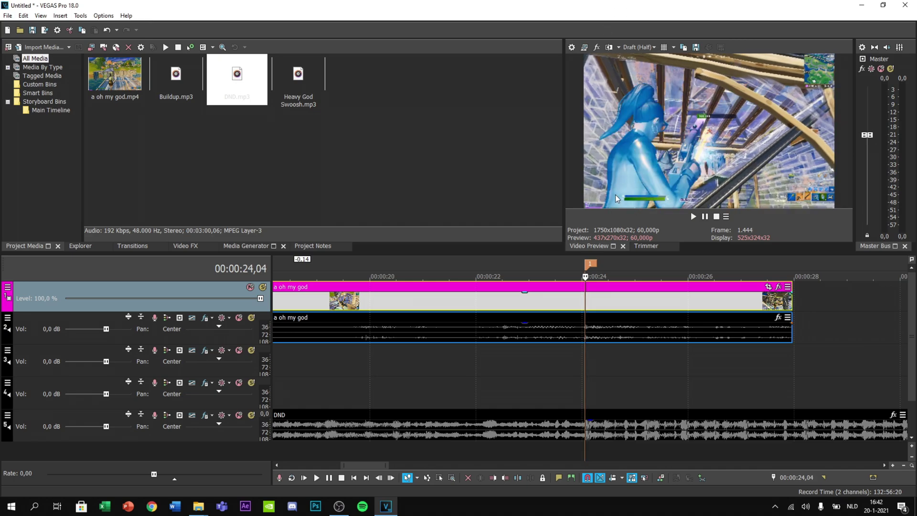
scroll(599, 313, up, 3)
key(Right)
key(Right)
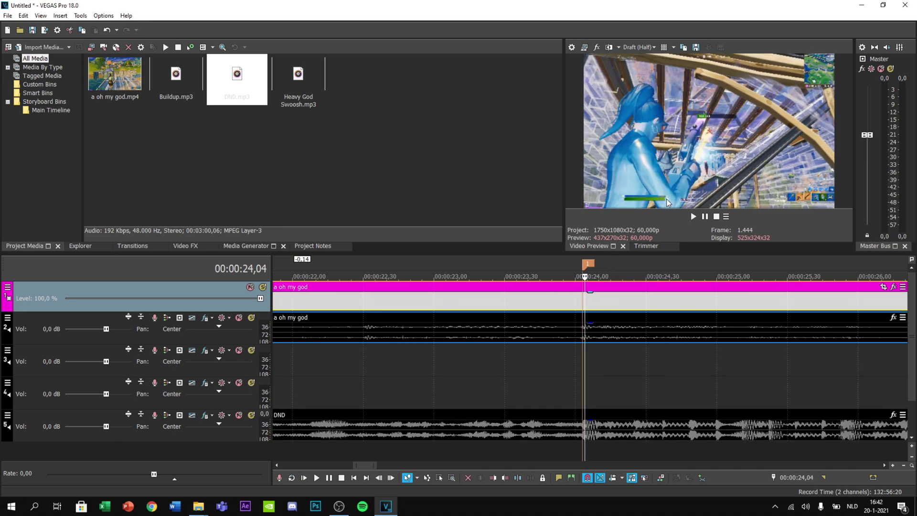
scroll(568, 270, up, 2)
Step: Delete the earlier drop marker and place the playhead at 00:00:24,06
right_click(574, 264)
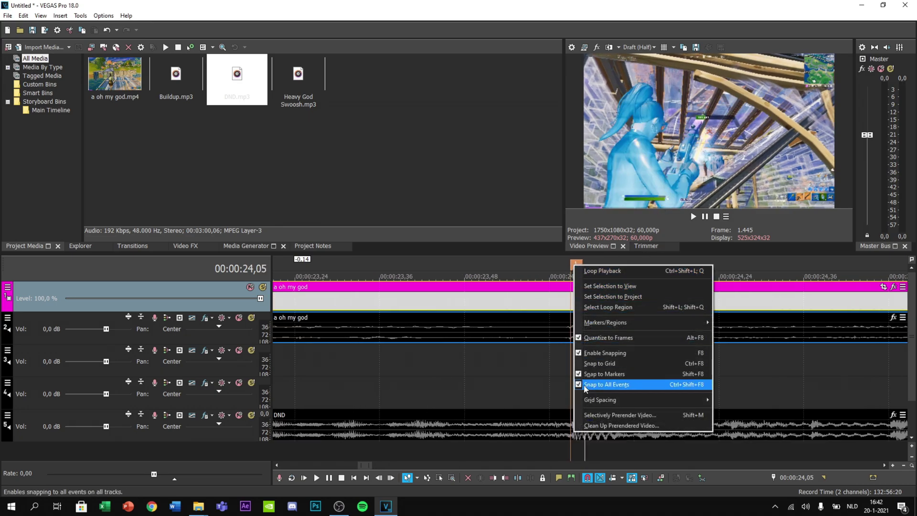
click(575, 265)
right_click(575, 266)
click(591, 294)
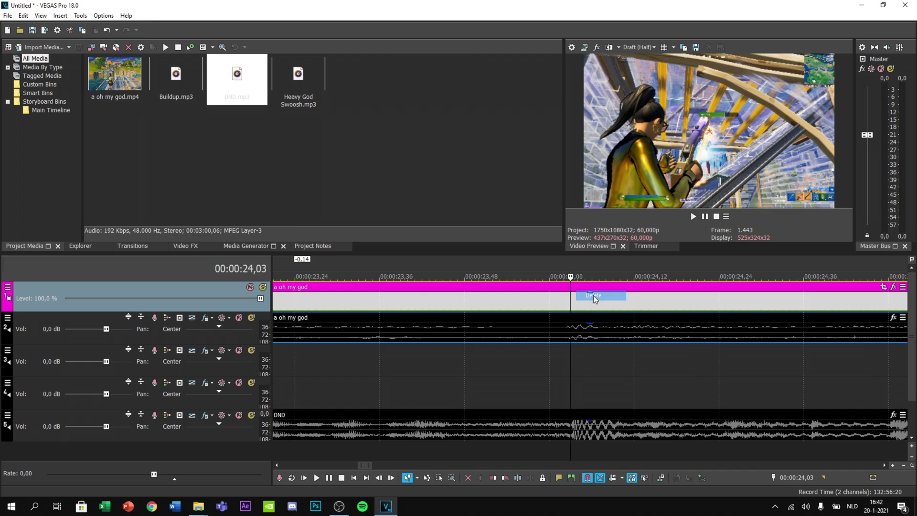
click(598, 297)
click(591, 296)
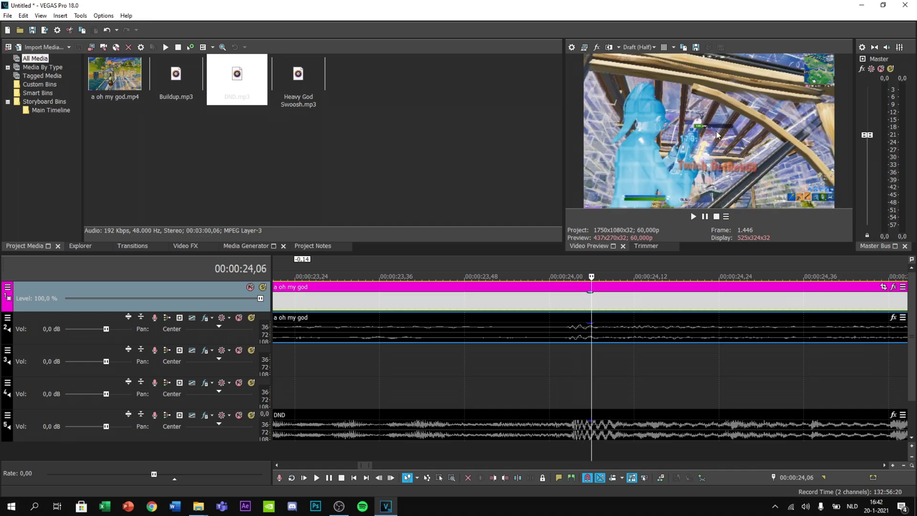
Step: Step back to 00:00:24,05 and insert the drop marker there
key(Left)
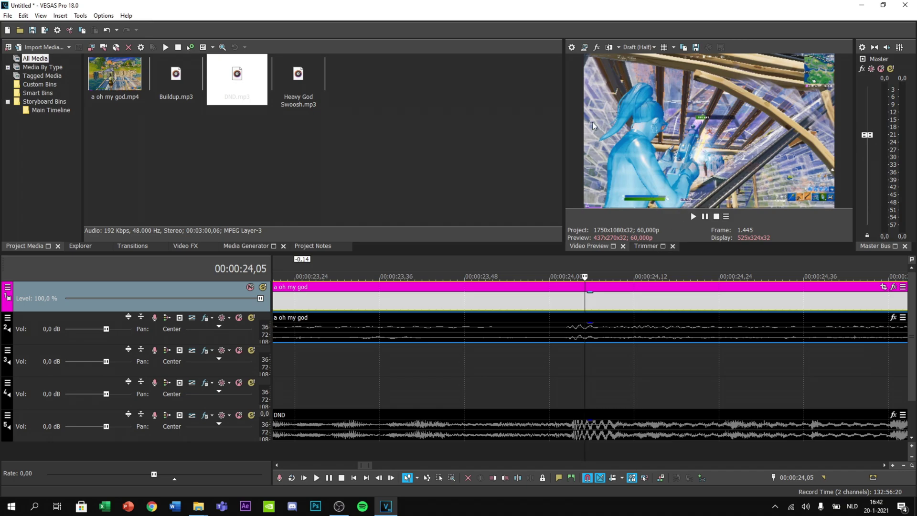
key(Down)
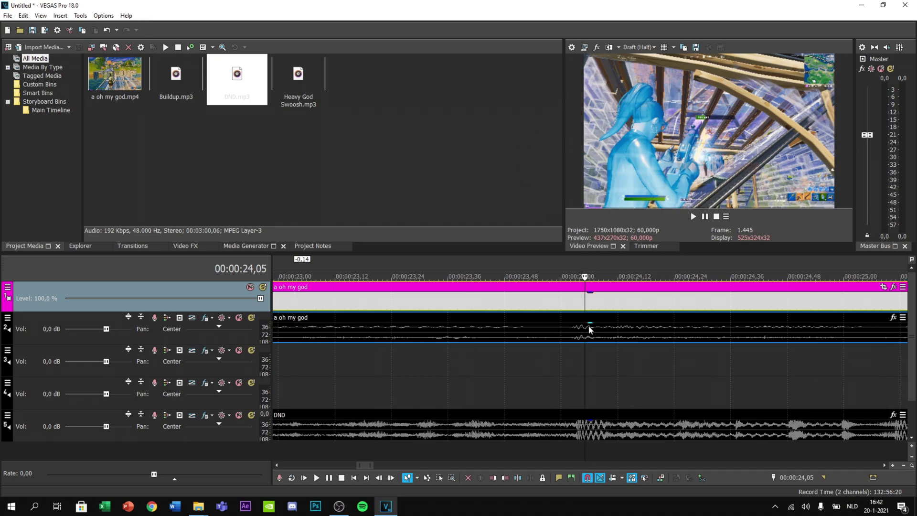
key(m)
click(600, 366)
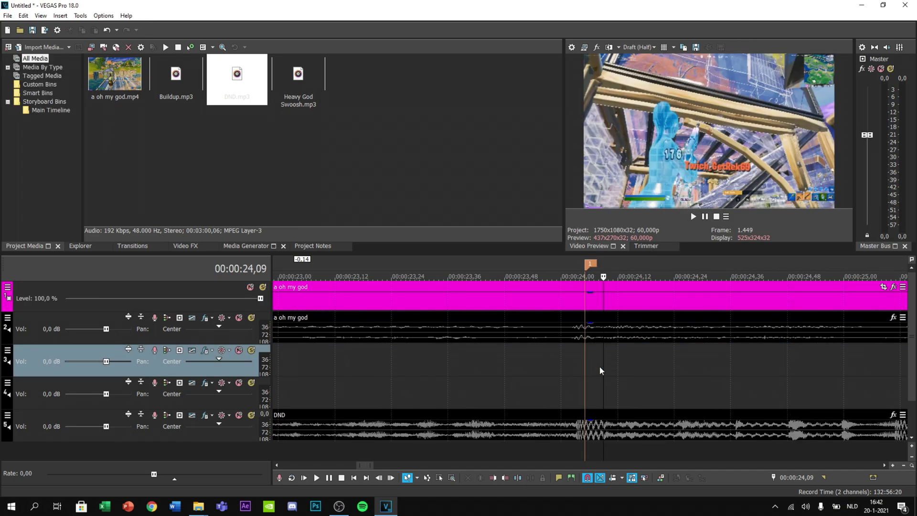
click(586, 362)
key(Down)
key(Right)
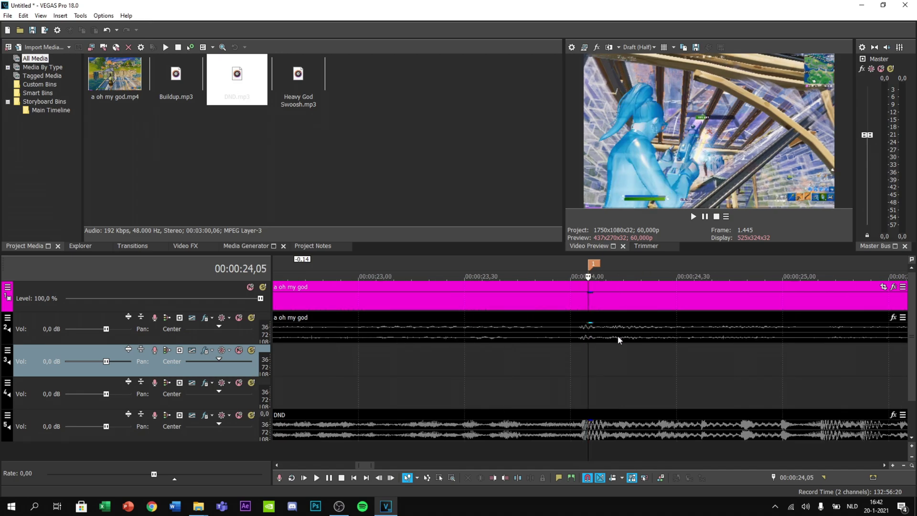
key(Up)
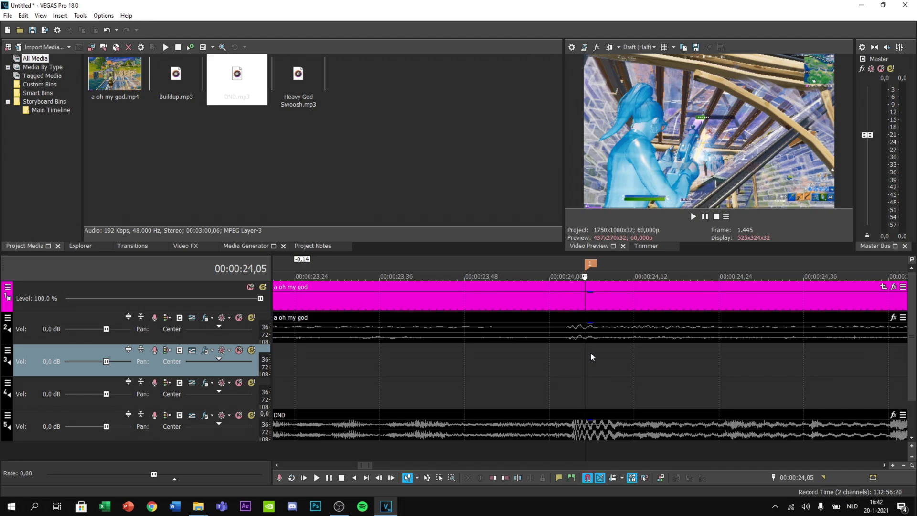
key(ctrl+g)
Step: Jump the cursor back 30 frames to 00:00:23,35 and split the clip there
key(BackSpace)
text(-30)
key(Return)
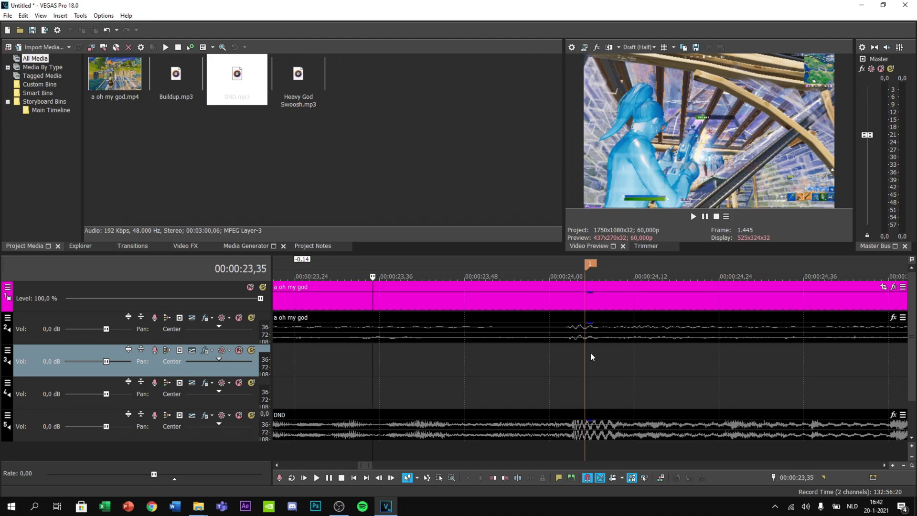
scroll(424, 281, down, 1)
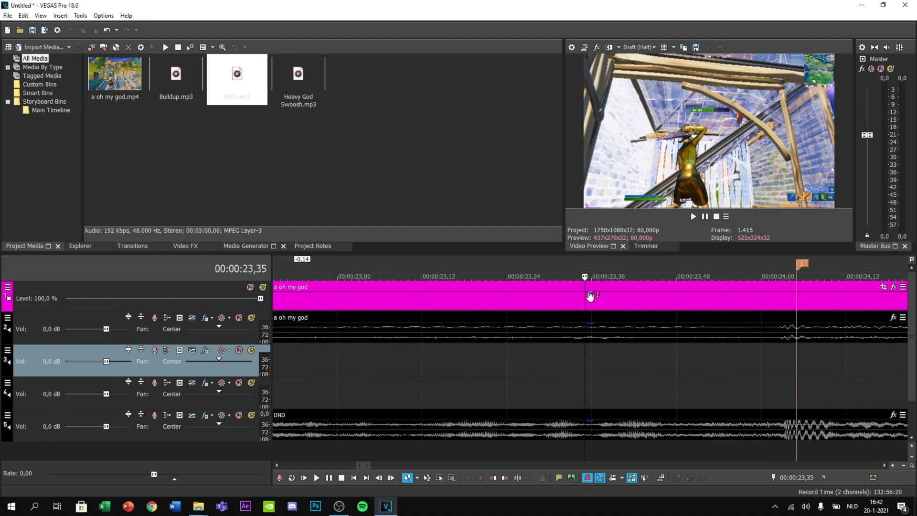
scroll(590, 295, up, 3)
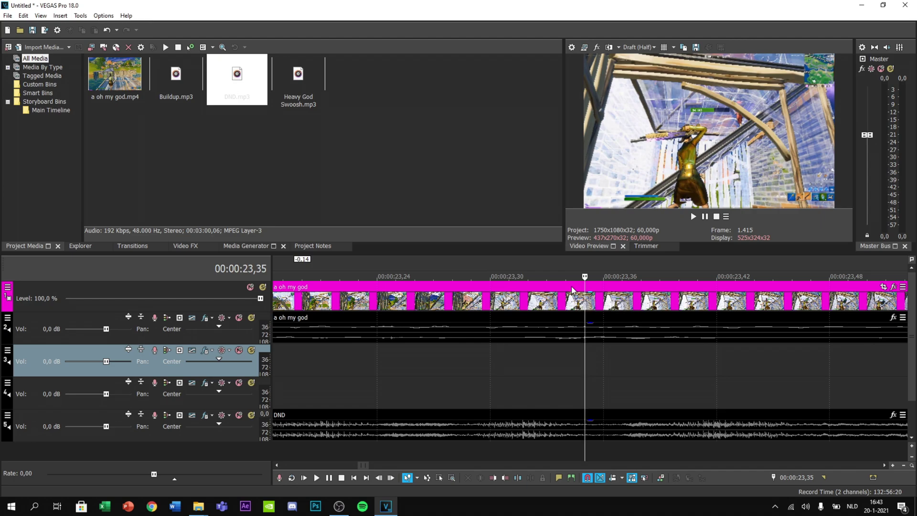
scroll(571, 285, down, 2)
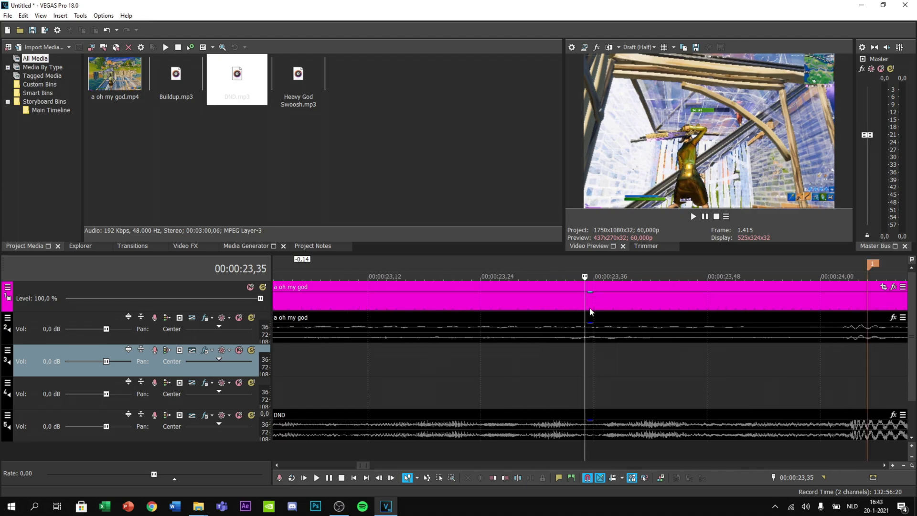
scroll(616, 302, up, 3)
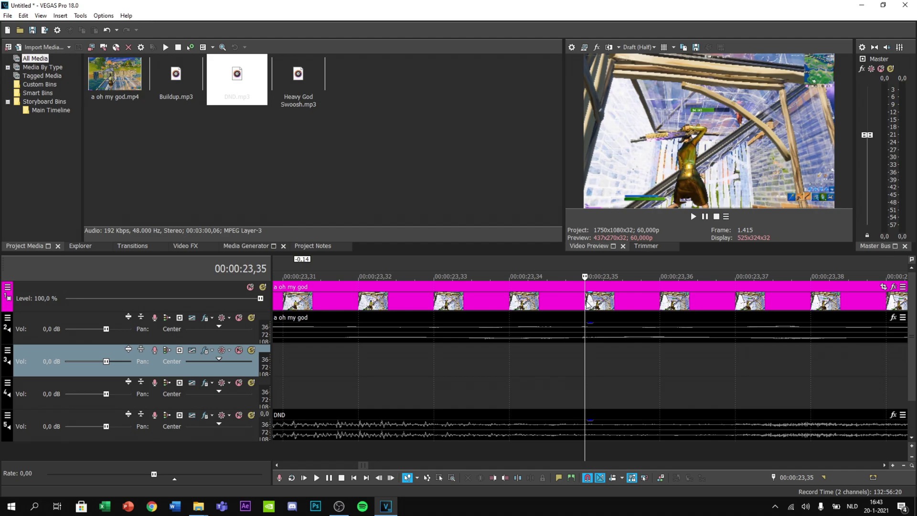
click(588, 305)
scroll(588, 305, down, 2)
key(s)
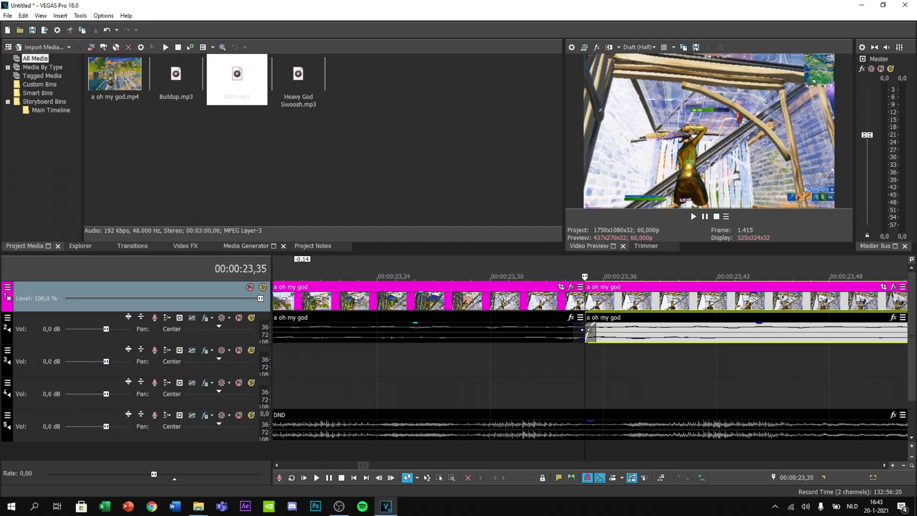
Step: Select the track 2 audio and the piece ending at the 00:00:24,05 drop
click(588, 329)
scroll(605, 333, down, 6)
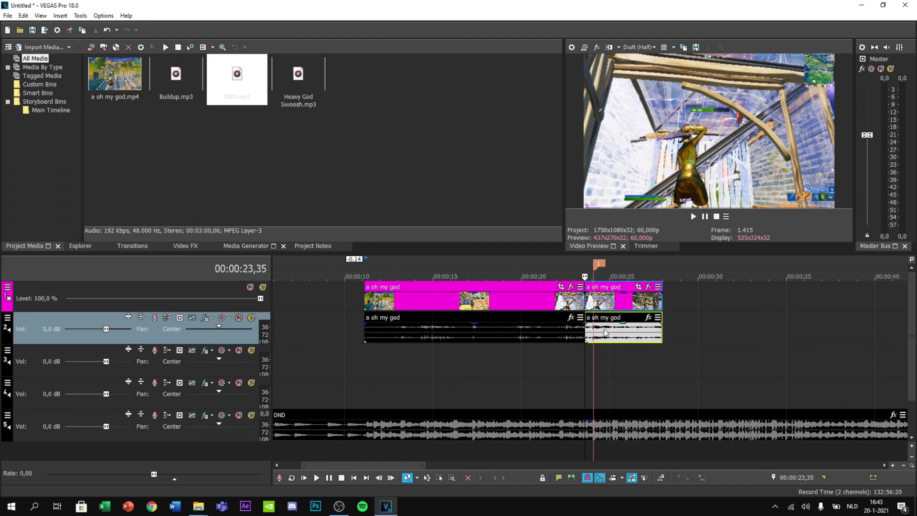
scroll(605, 333, up, 4)
click(621, 301)
scroll(580, 333, up, 3)
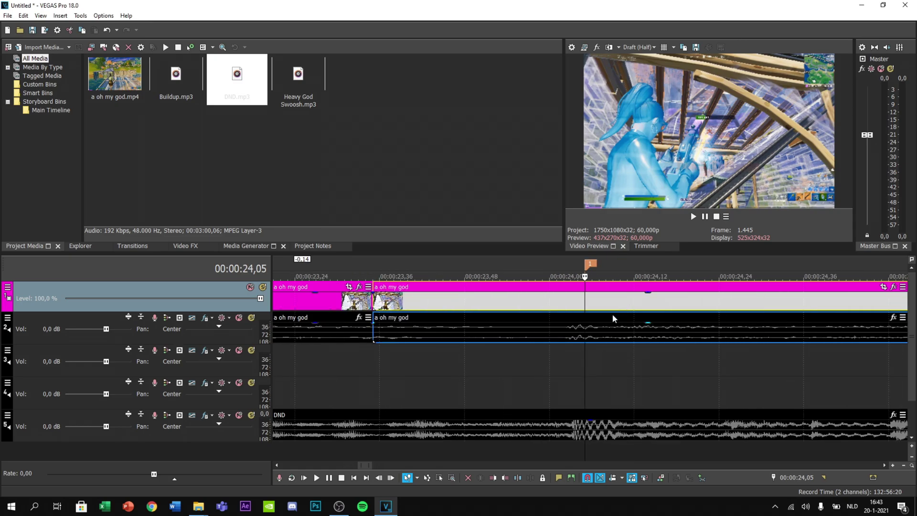
scroll(575, 331, up, 2)
click(571, 328)
scroll(528, 345, up, 2)
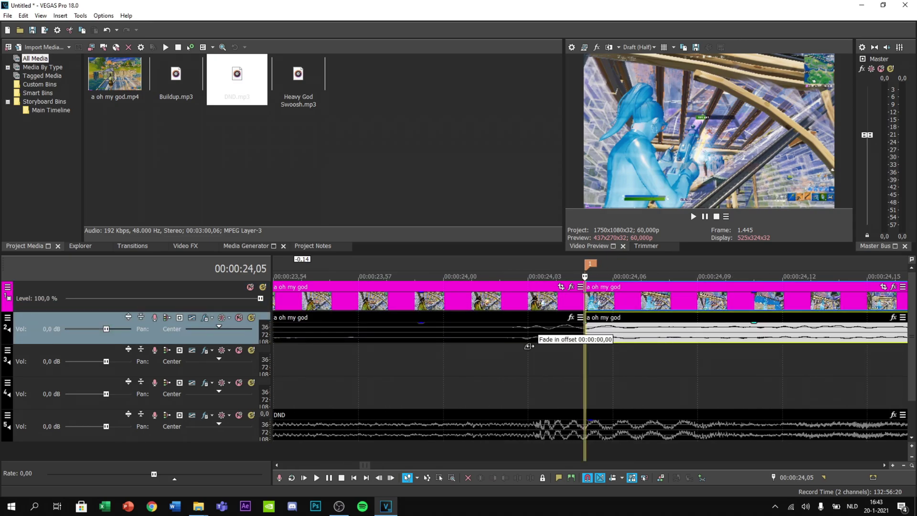
scroll(529, 345, down, 3)
Step: Preview the newly cut section and select the short pre-drop event
key(space)
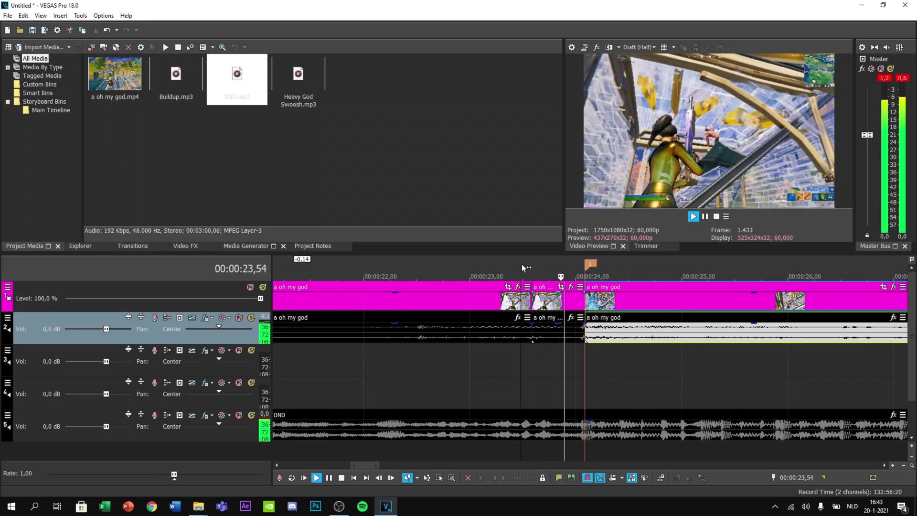
click(549, 298)
key(space)
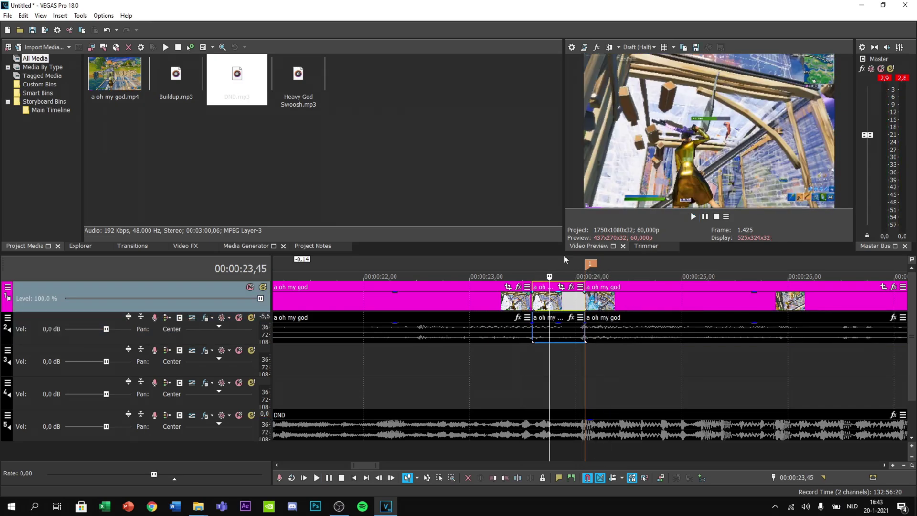
click(571, 287)
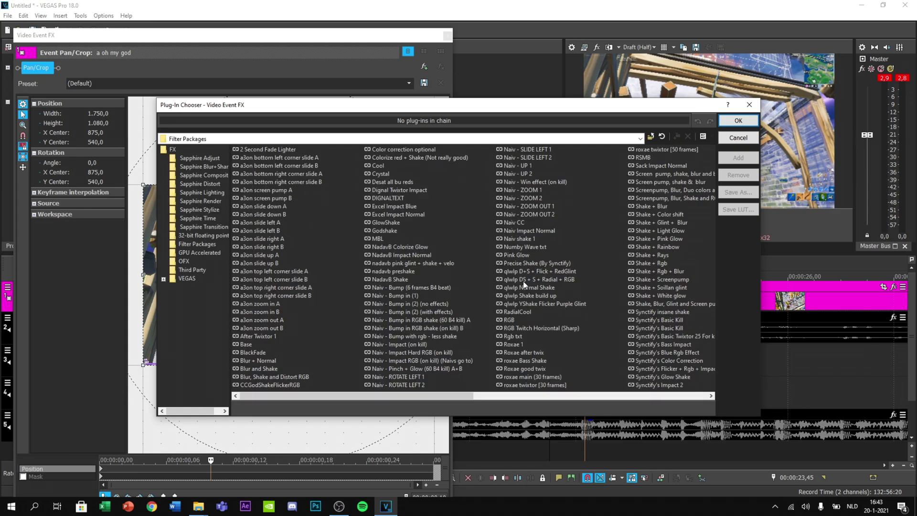
Step: Apply the Twixtor Build up (By Syncfity) preset chain to the short event
scroll(603, 263, right, 2)
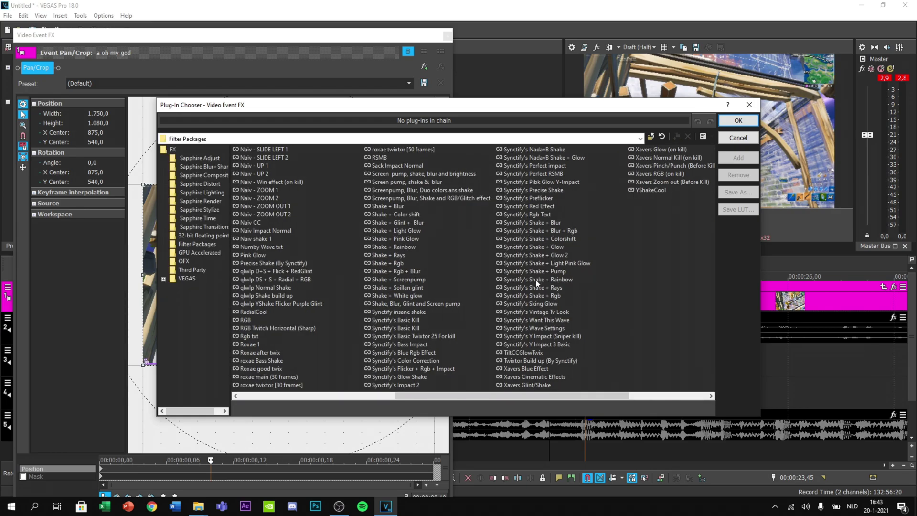
double_click(521, 361)
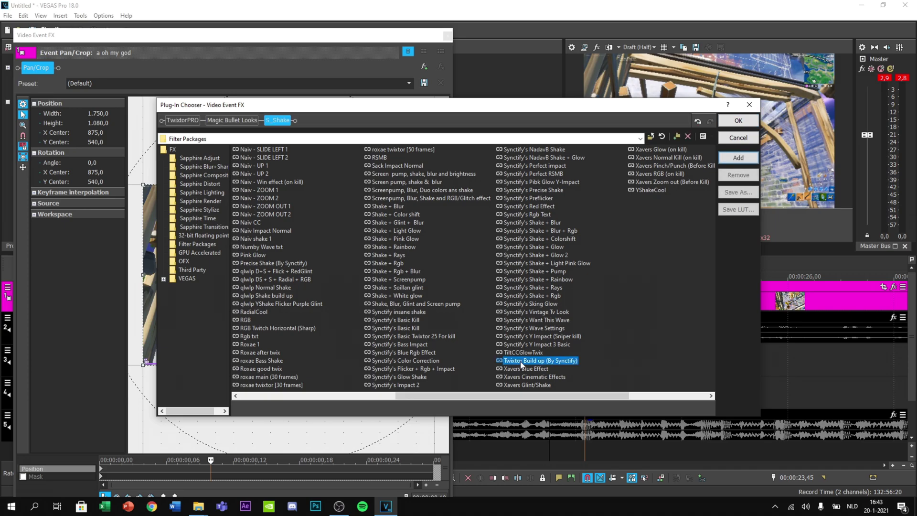
click(738, 122)
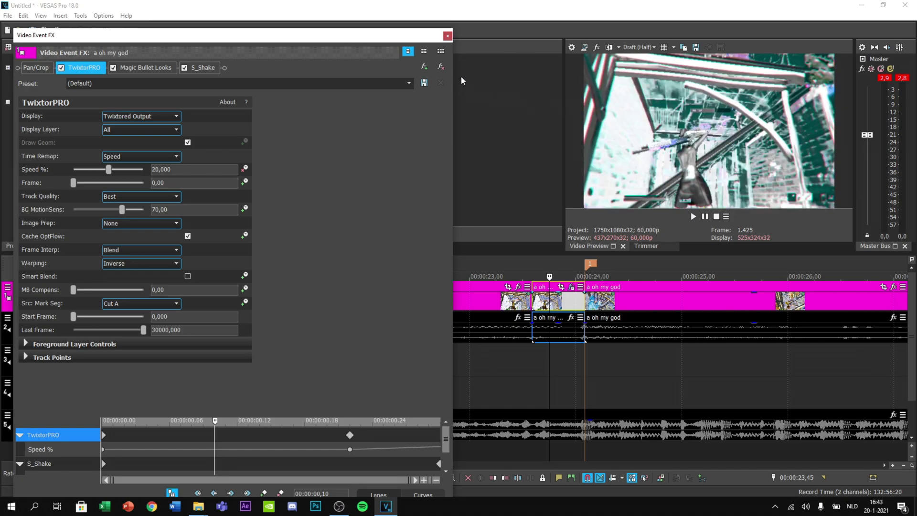
click(447, 38)
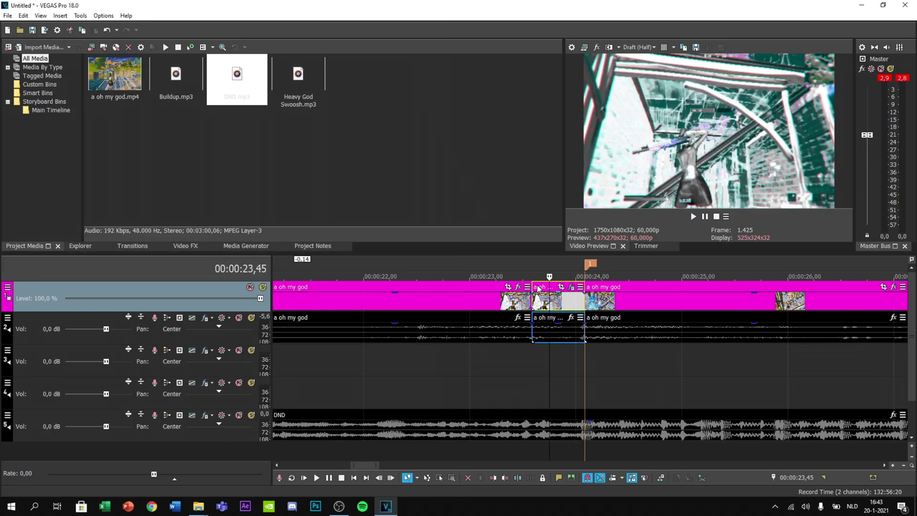
Step: Preview the slowed build-up and park the playhead at the 00:00:24,05 drop
click(526, 263)
key(space)
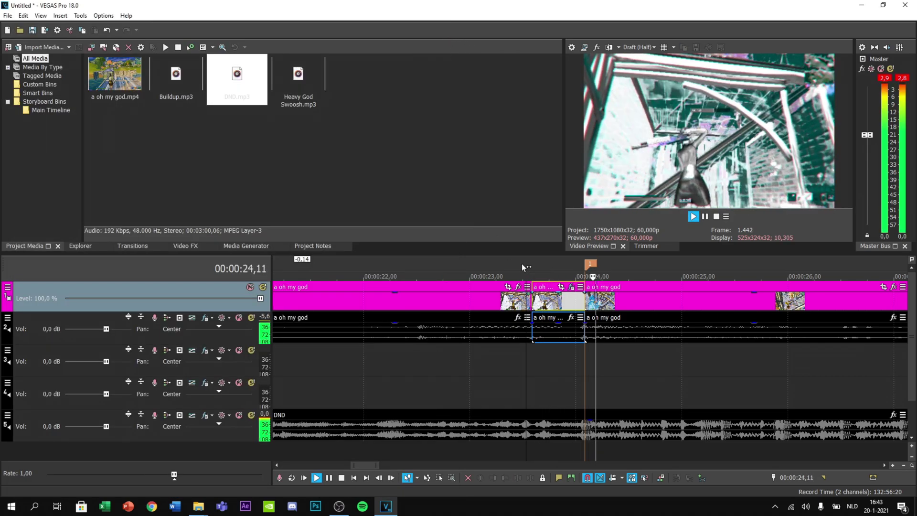
key(space)
click(580, 385)
click(548, 379)
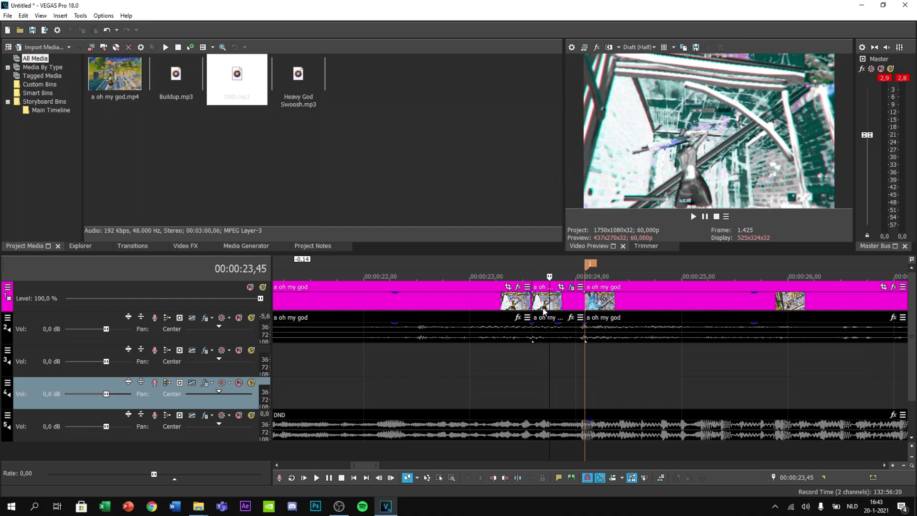
click(587, 384)
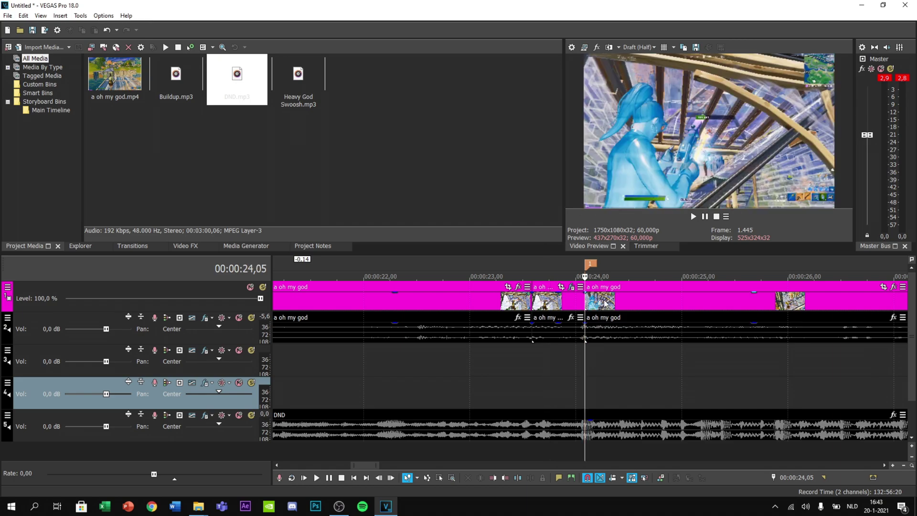
Step: Add a velocity envelope to the post-drop video event and recheck the build-up effects
right_click(605, 303)
mouse_move(719, 398)
click(753, 396)
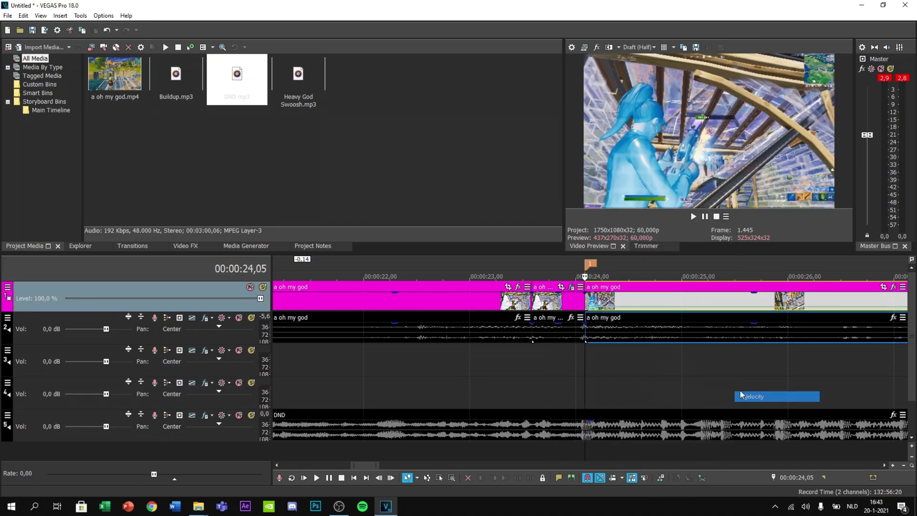
scroll(594, 312, up, 8)
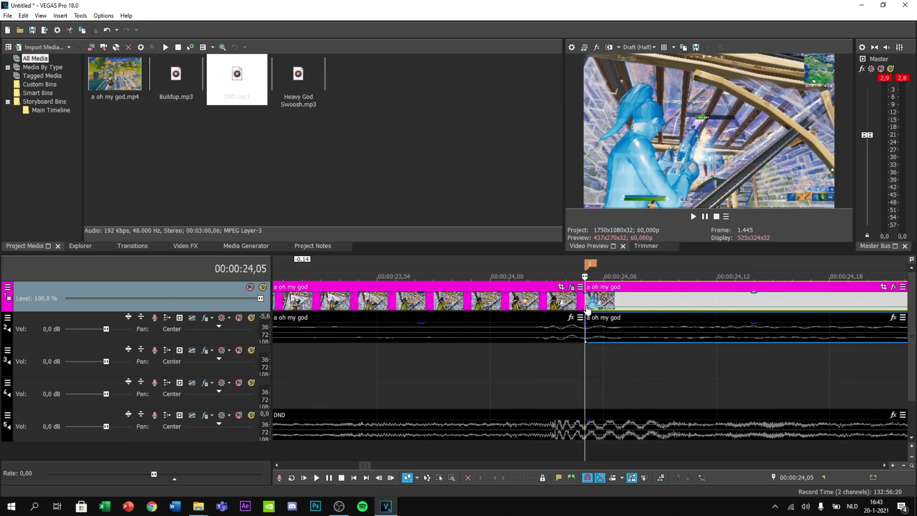
click(571, 286)
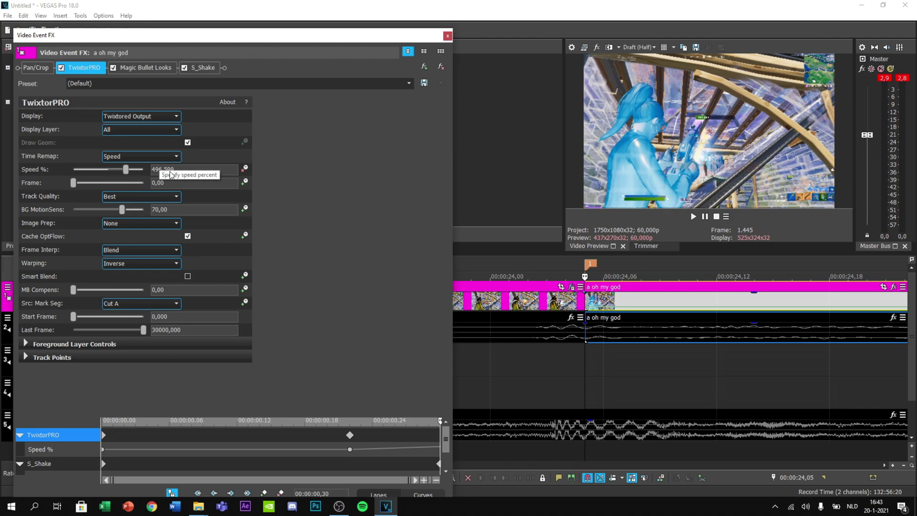
click(447, 36)
Step: Set the velocity envelope point to exactly 497 %
right_click(589, 310)
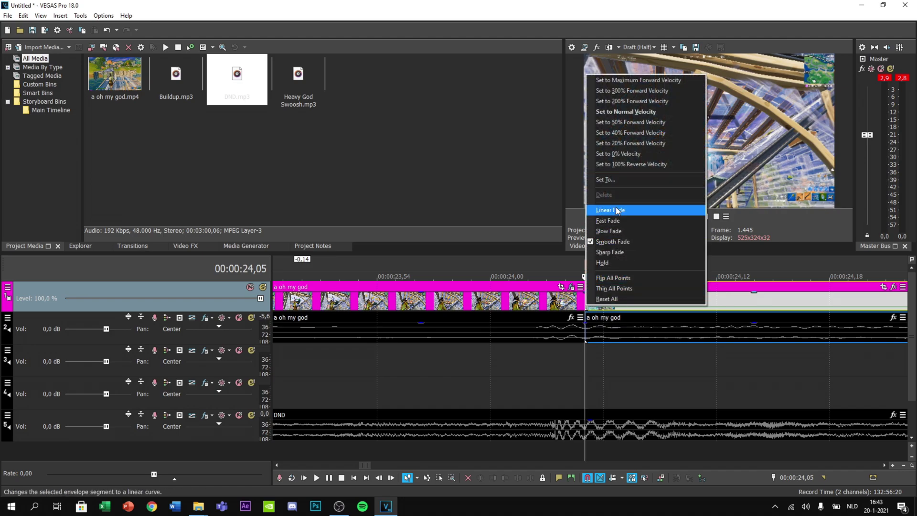
click(589, 319)
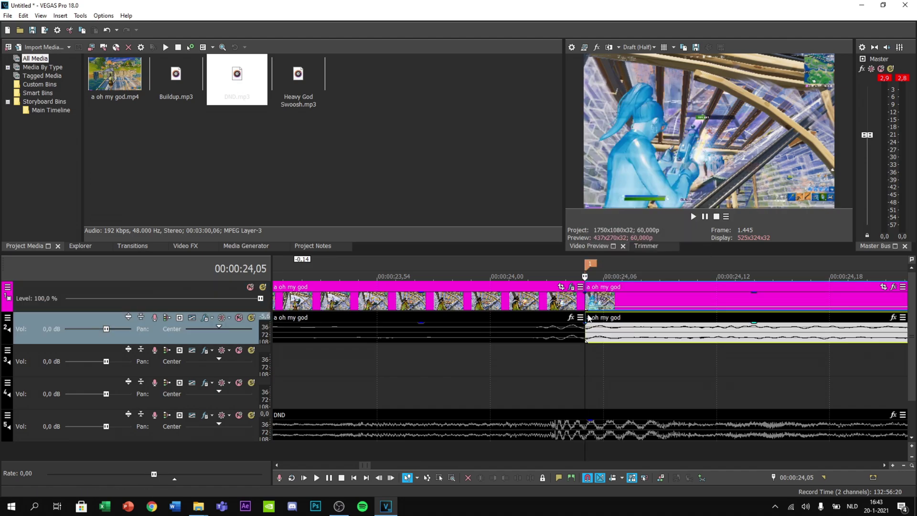
right_click(587, 308)
click(614, 179)
text(497)
key(Return)
Step: Add a velocity point at 24,07 and give it a slower speed preset
key(Right)
key(Right)
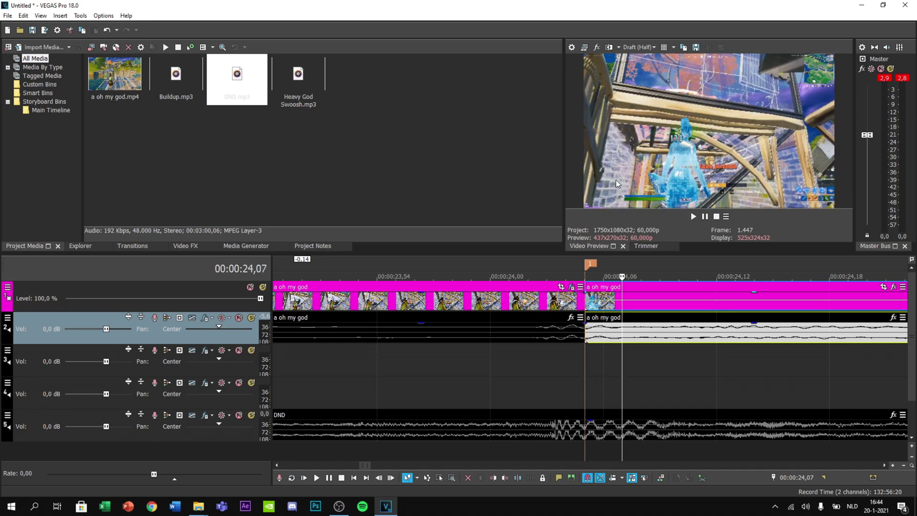
scroll(621, 270, down, 3)
scroll(593, 301, up, 8)
right_click(578, 303)
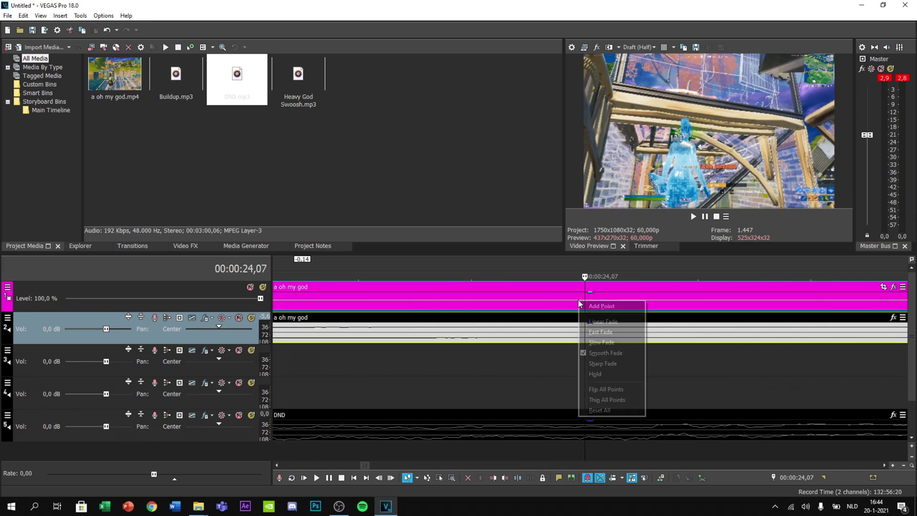
key(Escape)
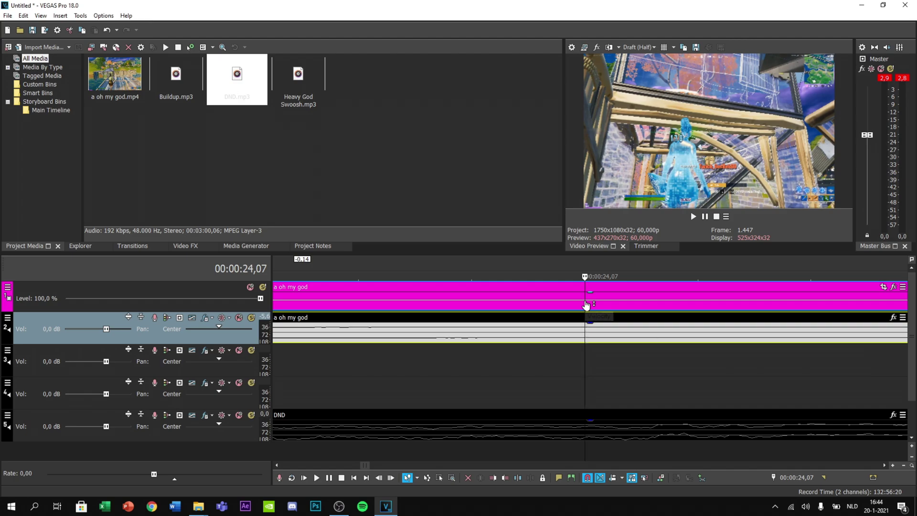
right_click(588, 303)
click(601, 306)
right_click(585, 301)
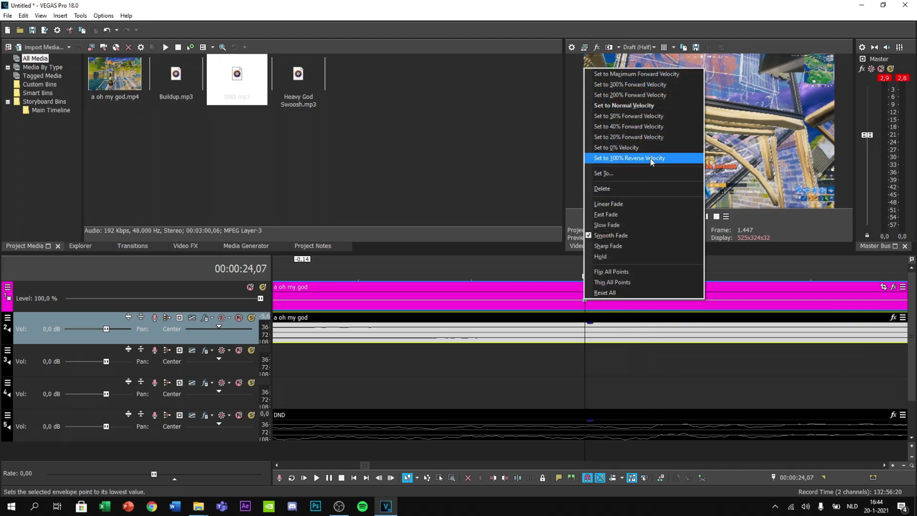
click(642, 121)
Step: Make the 497 % point at 24,05 ramp with a Sharp curve
scroll(560, 296, down, 3)
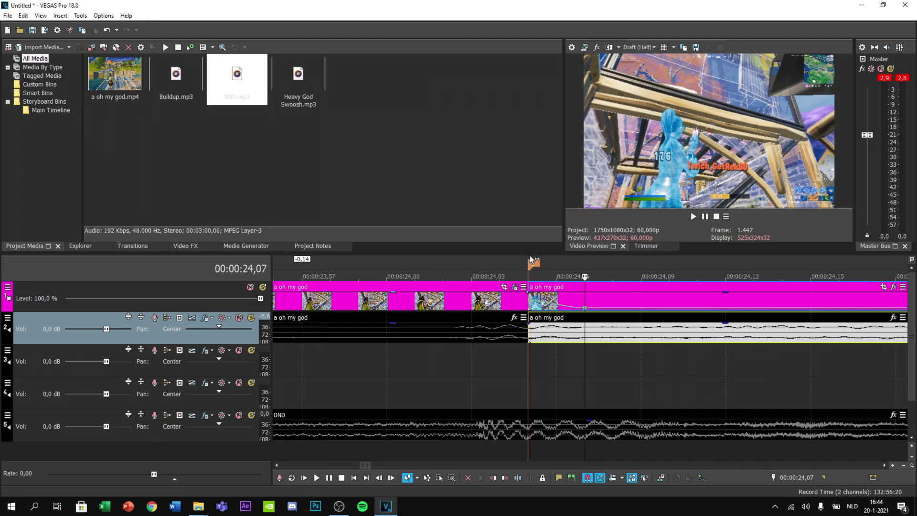
click(531, 260)
scroll(611, 298, up, 3)
mouse_move(587, 305)
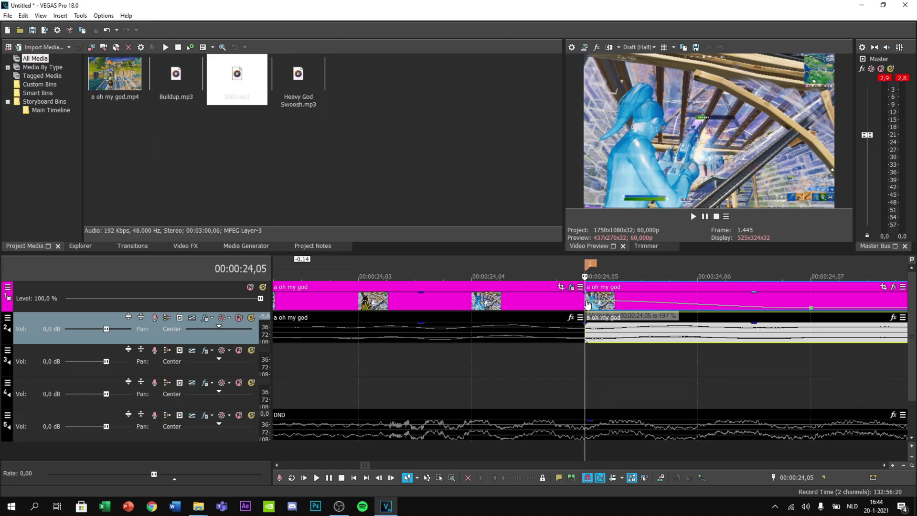
right_click(587, 304)
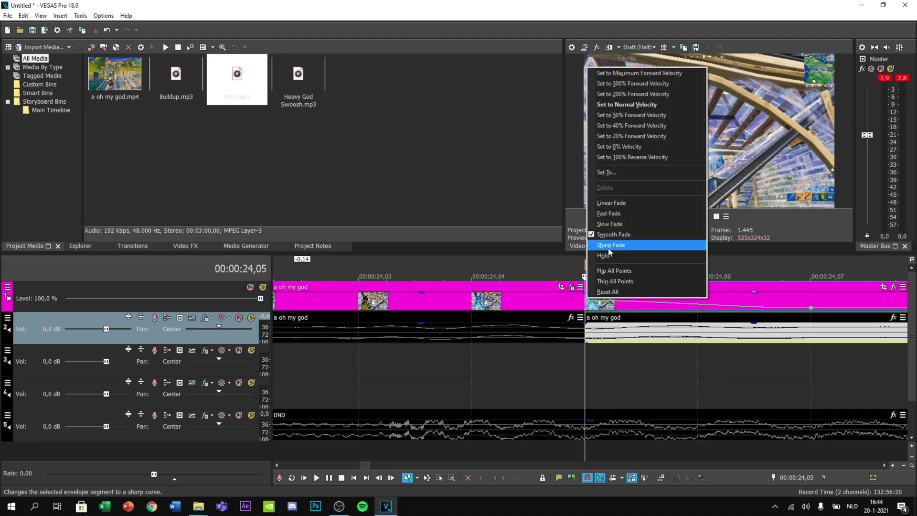
click(609, 213)
scroll(563, 311, down, 6)
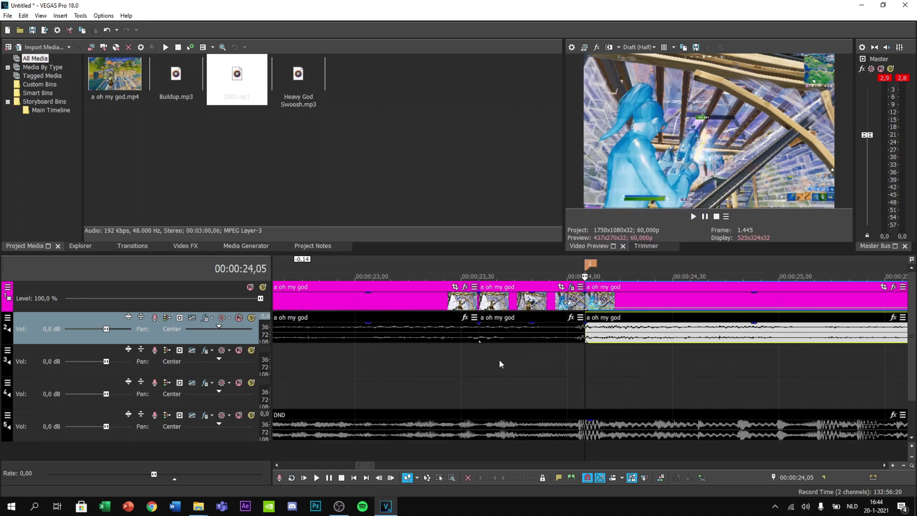
click(461, 364)
key(space)
key(space)
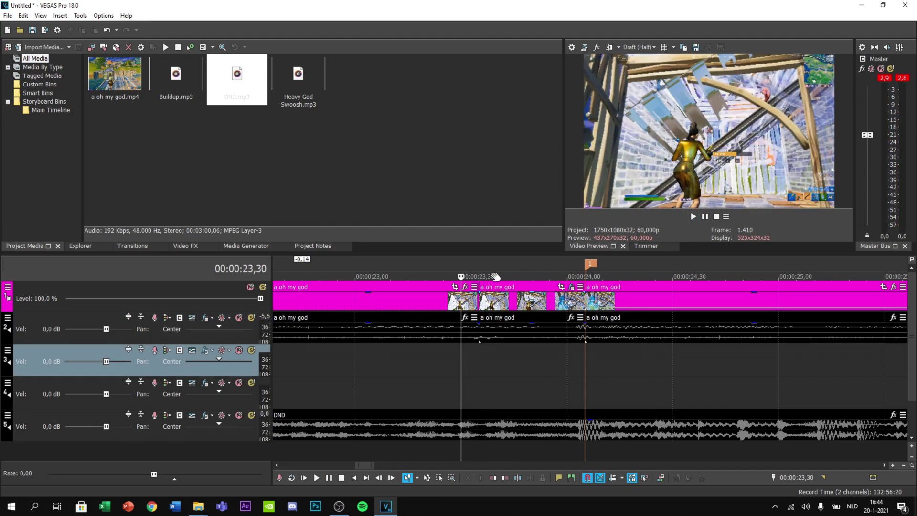
drag(472, 363, 622, 285)
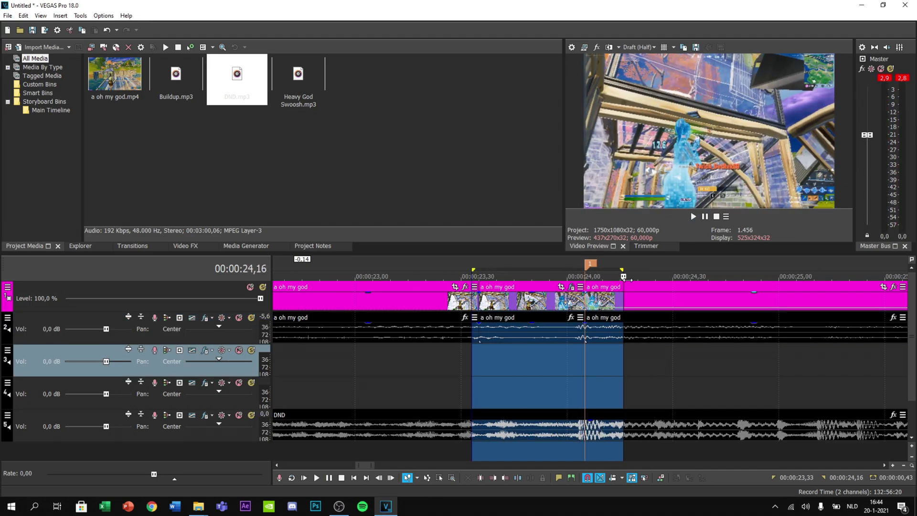
key(space)
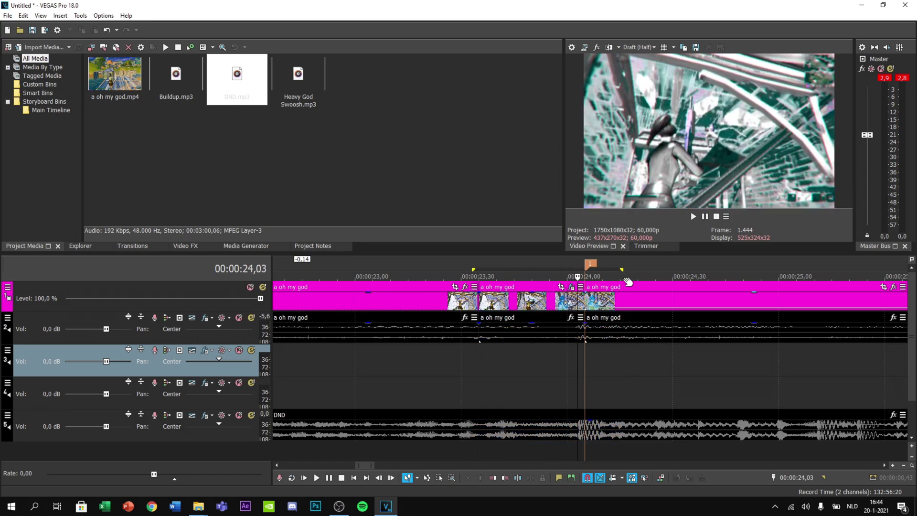
key(space)
key(space)
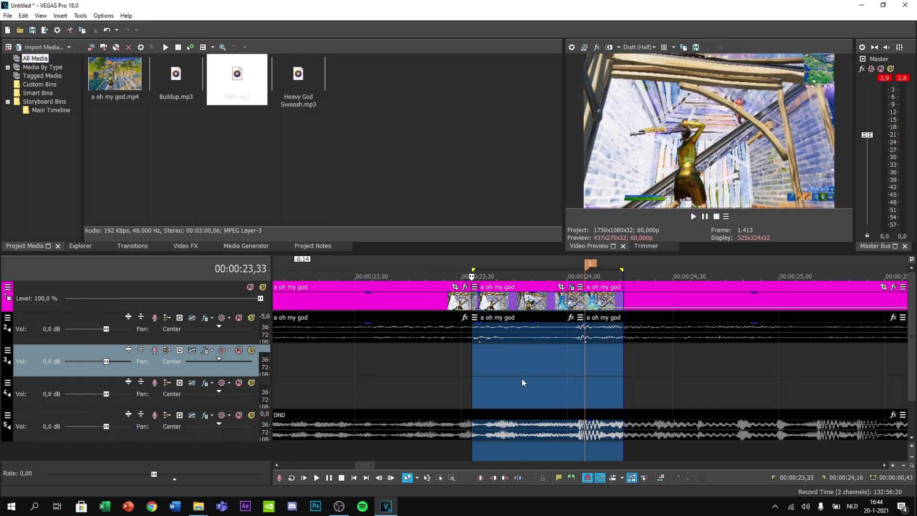
click(477, 379)
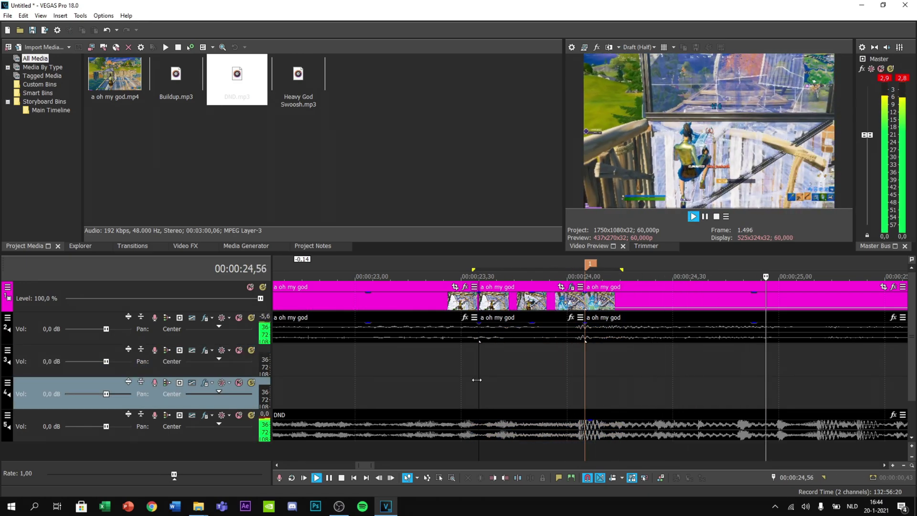
key(space)
key(space)
key(space)
key(space)
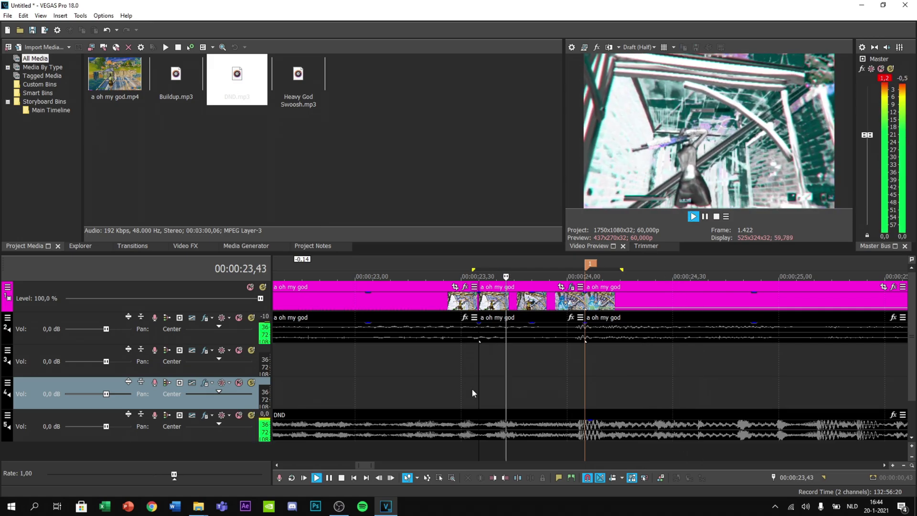
key(space)
key(space)
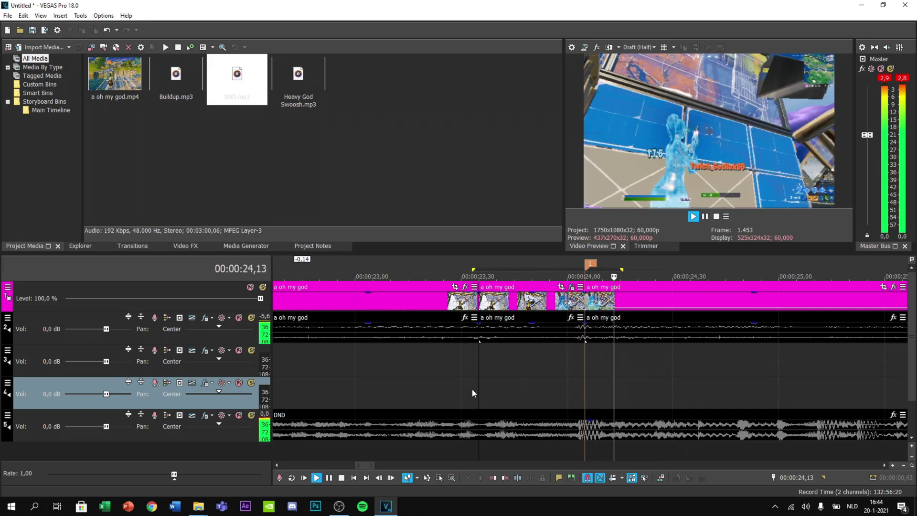
key(space)
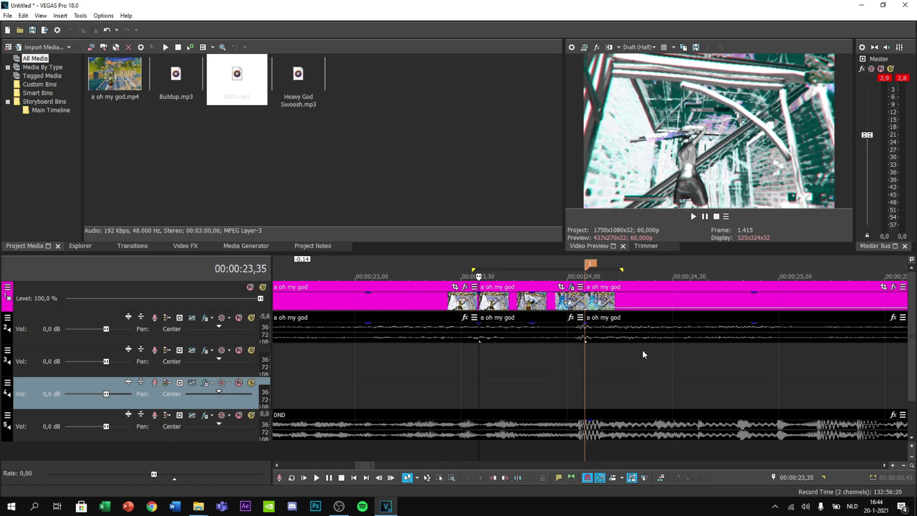
Step: Place Buildup.mp3 on track 3 and cut it off at the drop at 24,05
click(586, 357)
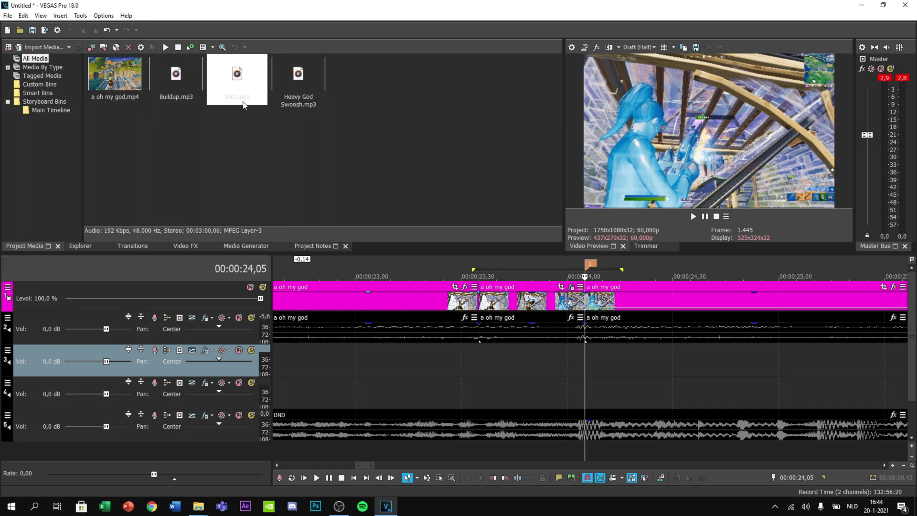
drag(177, 76, 416, 354)
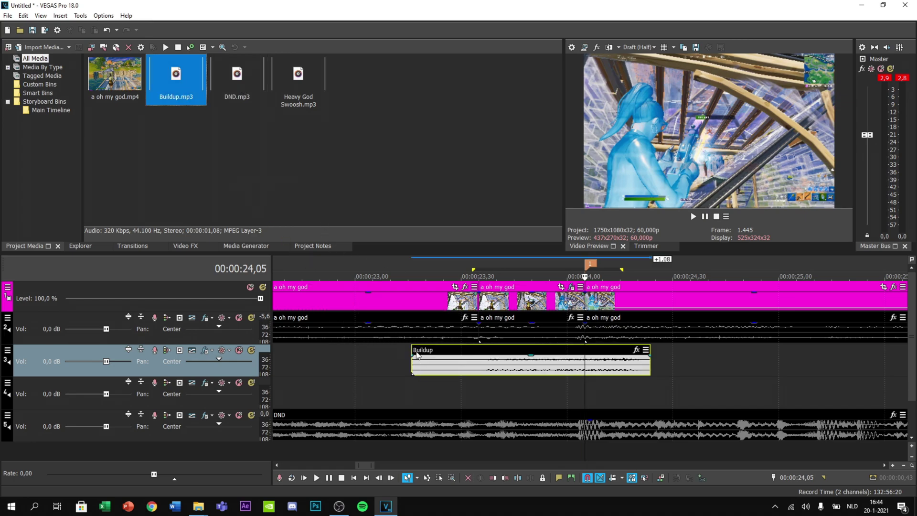
drag(520, 361, 476, 364)
scroll(476, 364, up, 5)
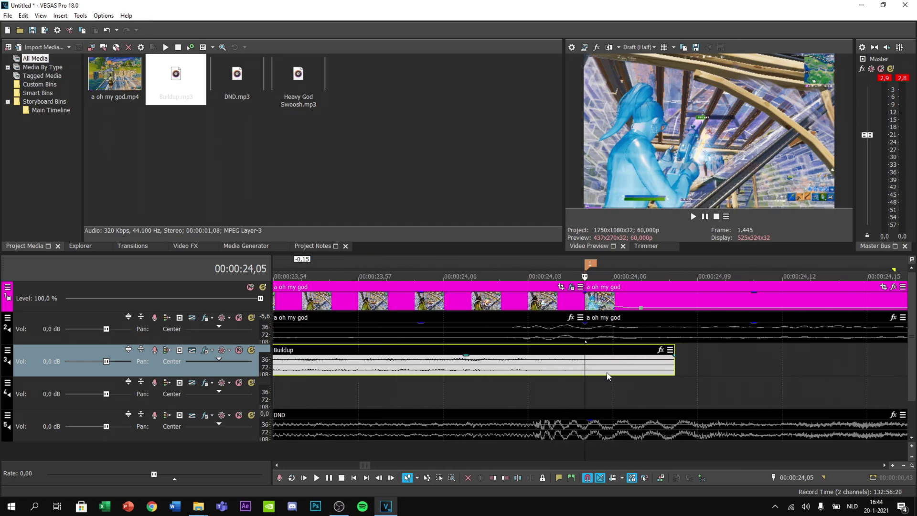
drag(630, 370, 626, 371)
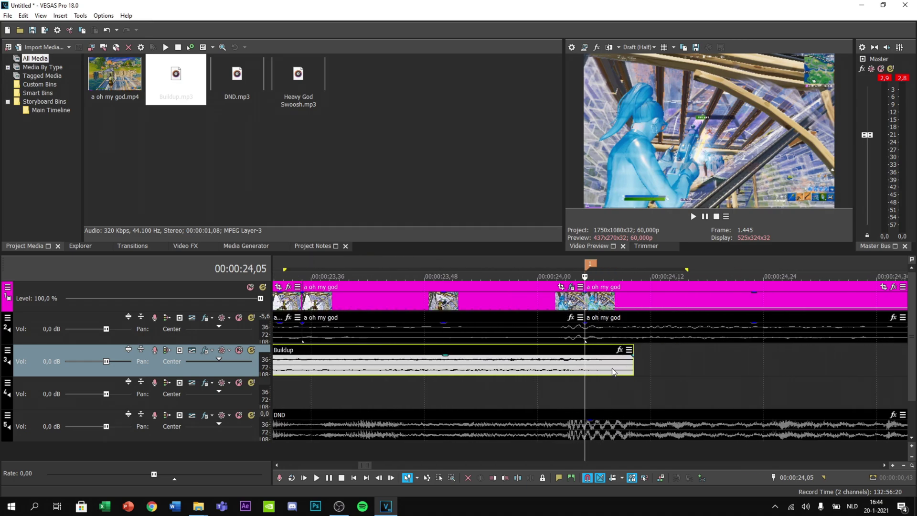
key(s)
key(Delete)
click(580, 371)
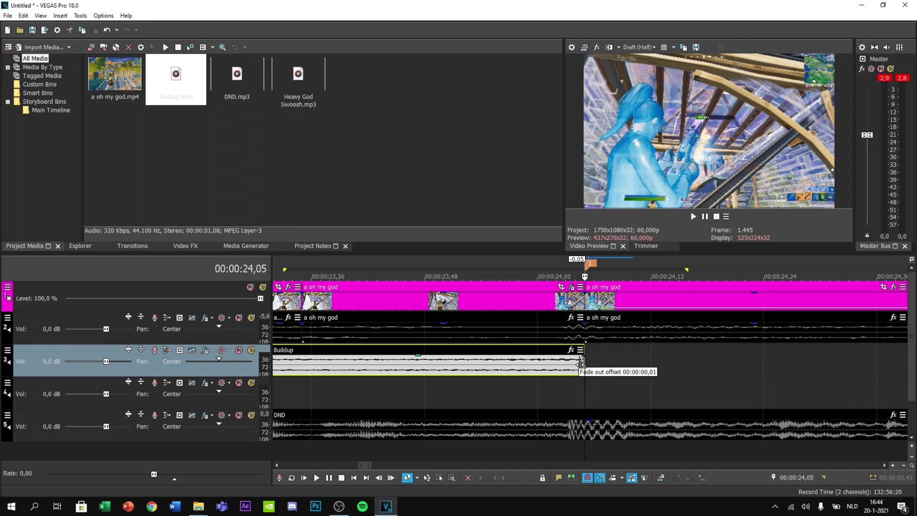
scroll(590, 373, down, 5)
Step: Trim the Buildup clip to start at 23,27 and give it a short fade-in
click(554, 396)
scroll(555, 397, up, 5)
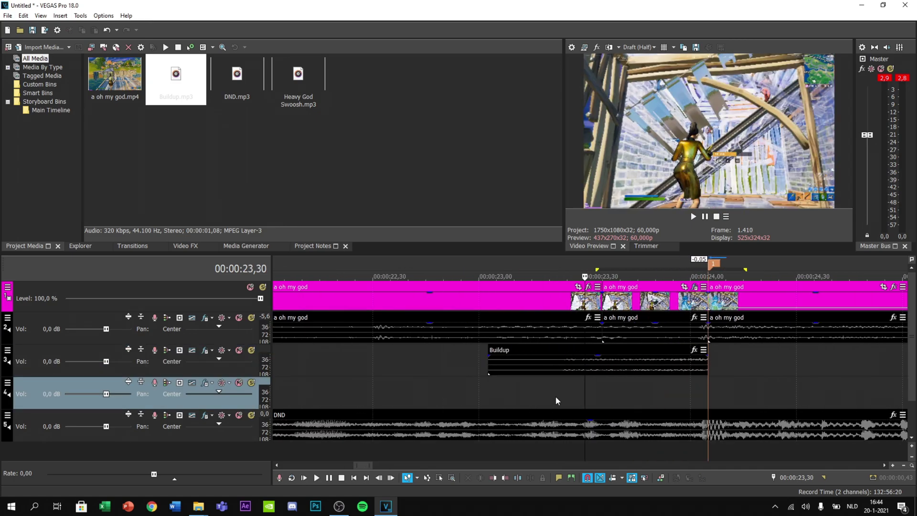
key(Left)
scroll(640, 285, up, 3)
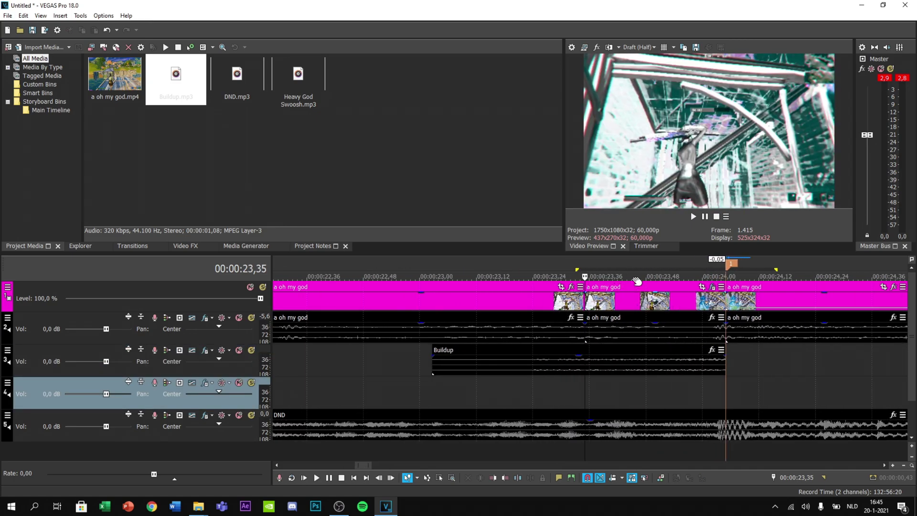
key(Left)
key(Left)
key(Left)
key(Left)
key(Left)
key(Left)
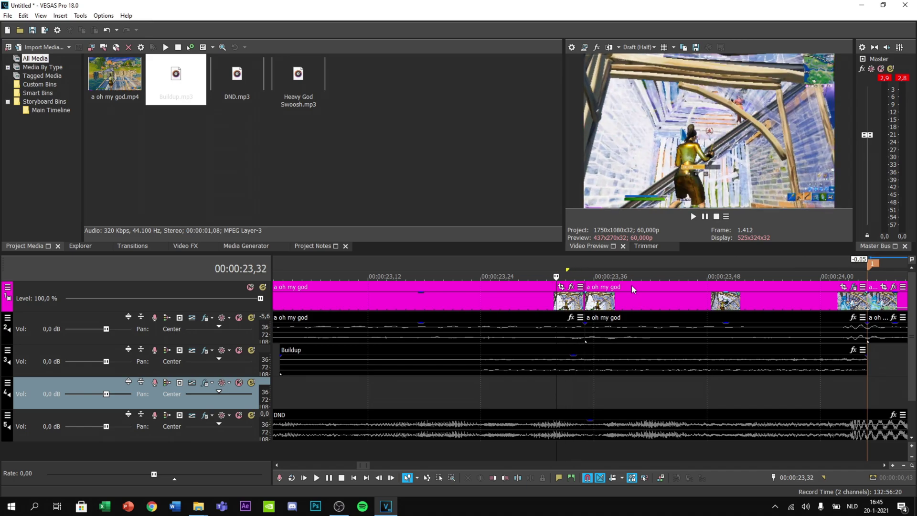
key(Left)
key(Left)
key(Left)
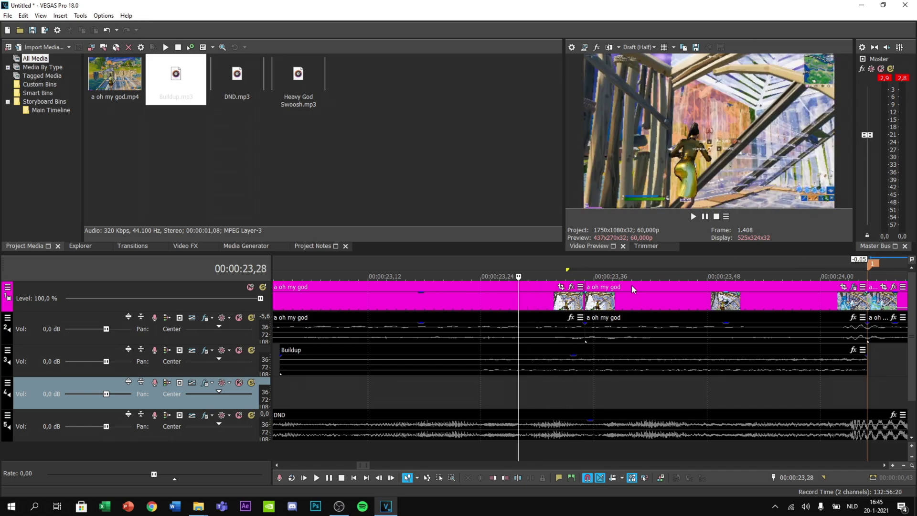
click(509, 363)
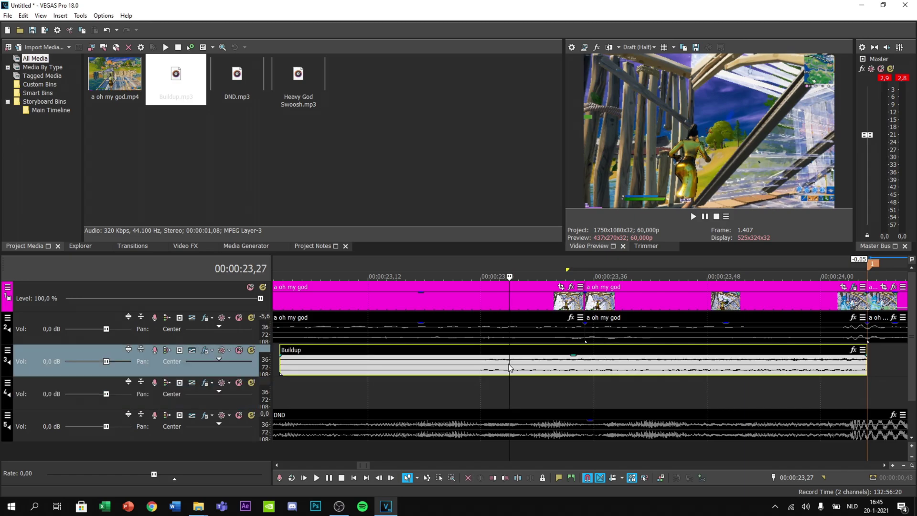
key(s)
click(471, 362)
key(Delete)
drag(510, 346, 582, 367)
Step: Preview the buildup from 23,23 into the drop, parking the playhead at 24,05
scroll(582, 382, down, 3)
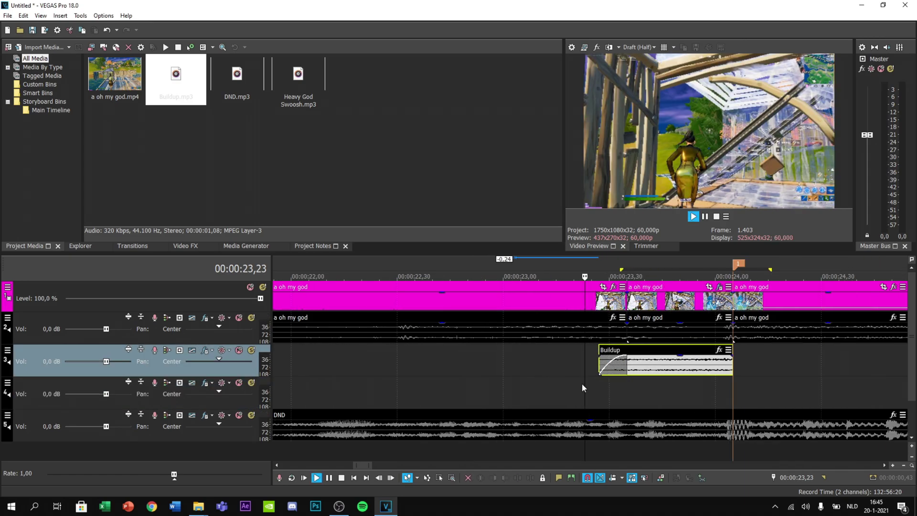
key(space)
key(space)
key(space)
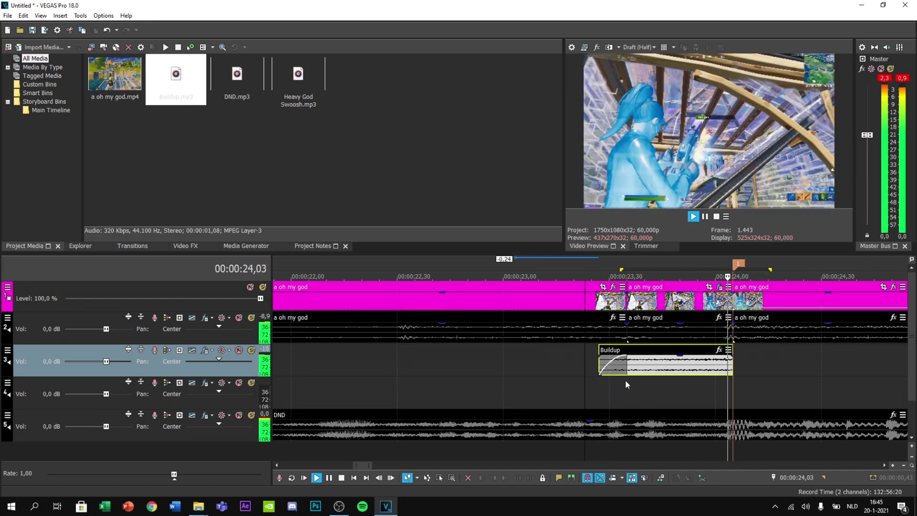
key(space)
key(space)
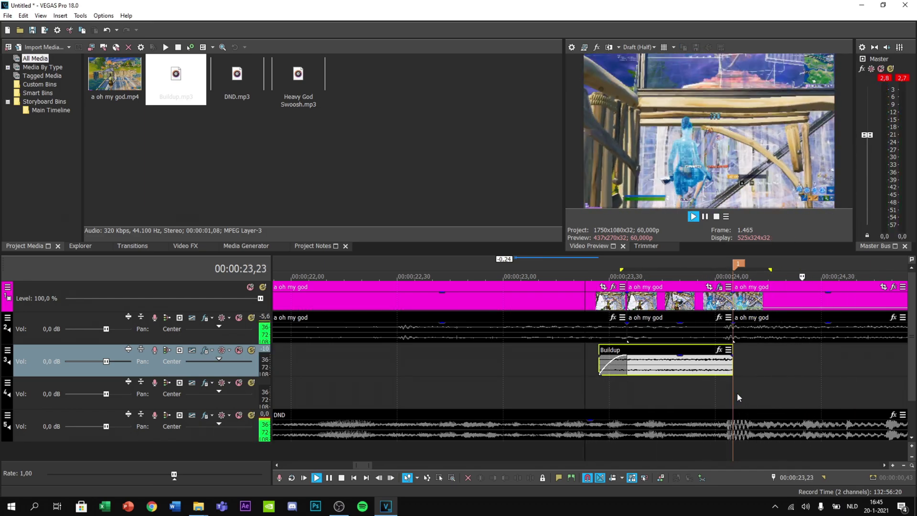
key(space)
click(735, 392)
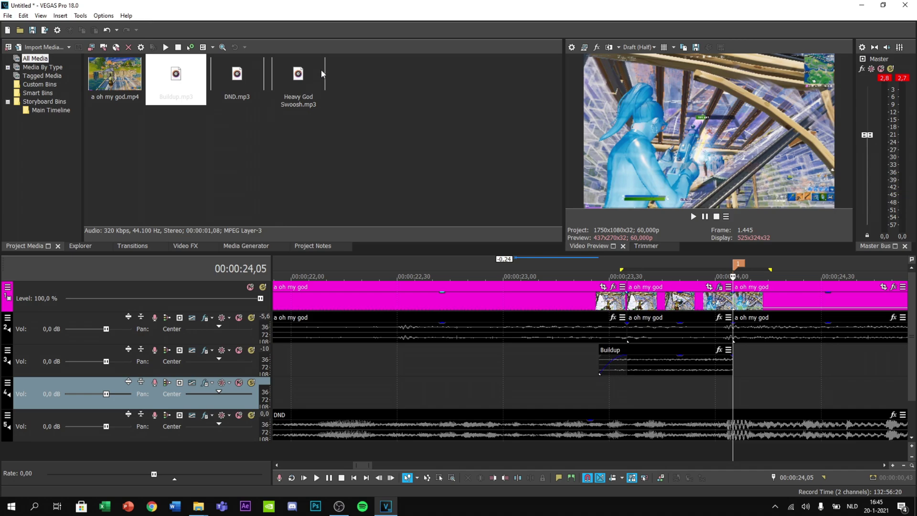
Step: Drop Heavy God Swoosh.mp3 onto track 4 and nudge it slightly earlier
drag(308, 68, 665, 395)
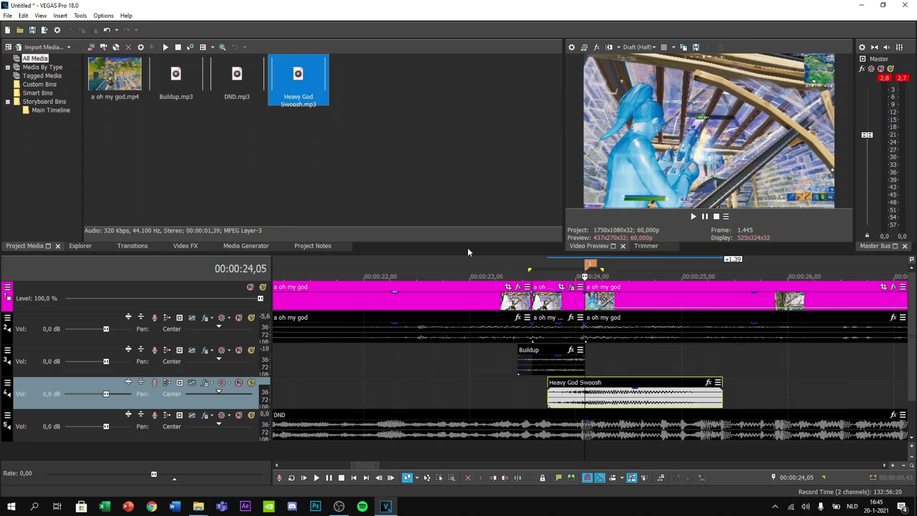
scroll(576, 392, up, 3)
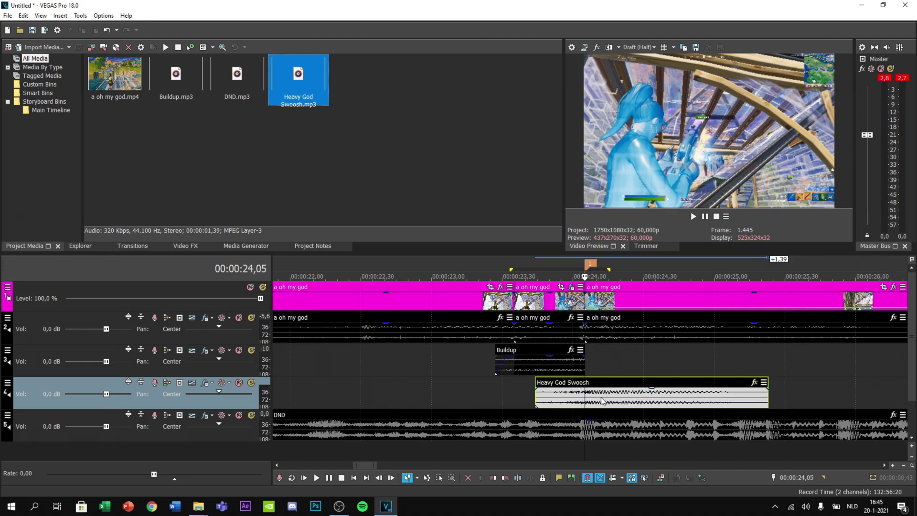
scroll(597, 387, down, 5)
scroll(604, 394, up, 2)
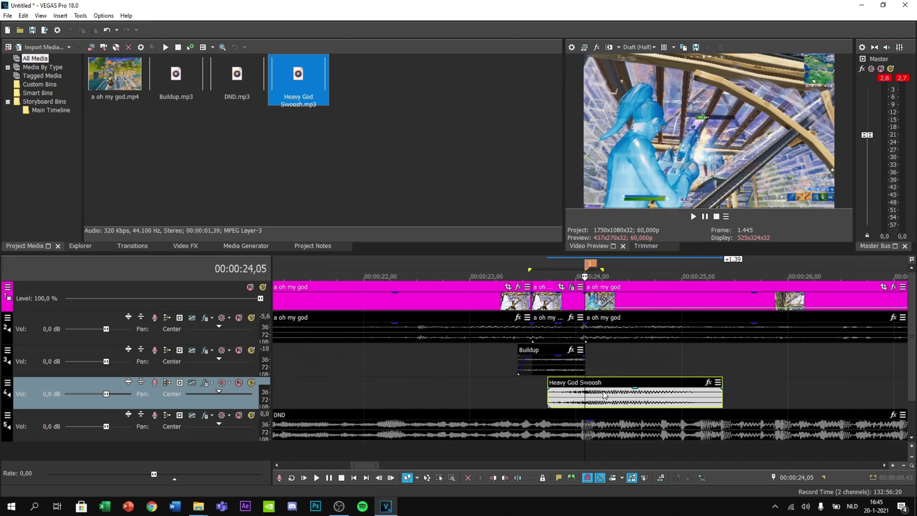
mouse_move(578, 393)
scroll(618, 395, up, 4)
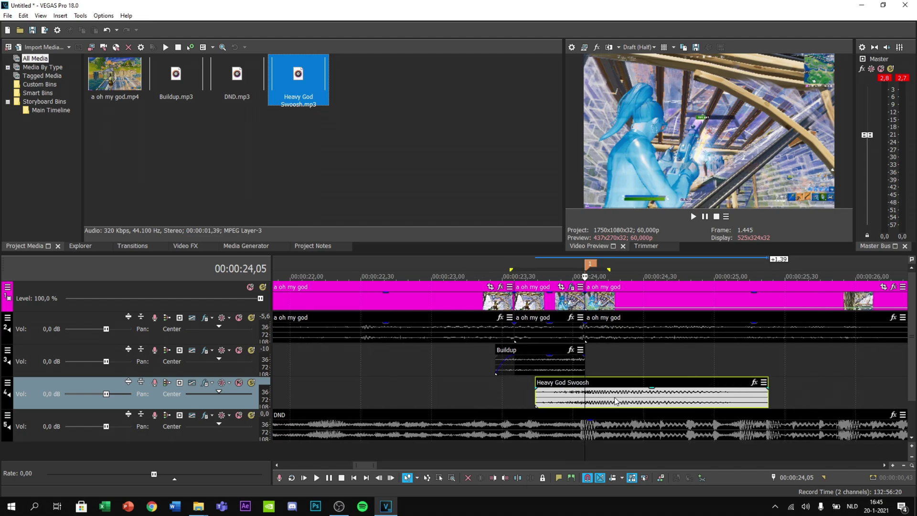
click(618, 400)
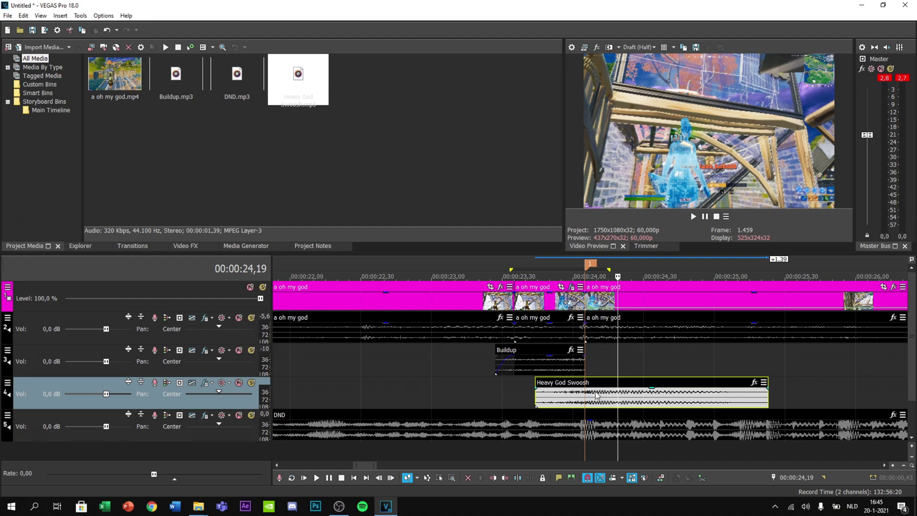
drag(596, 395, 590, 395)
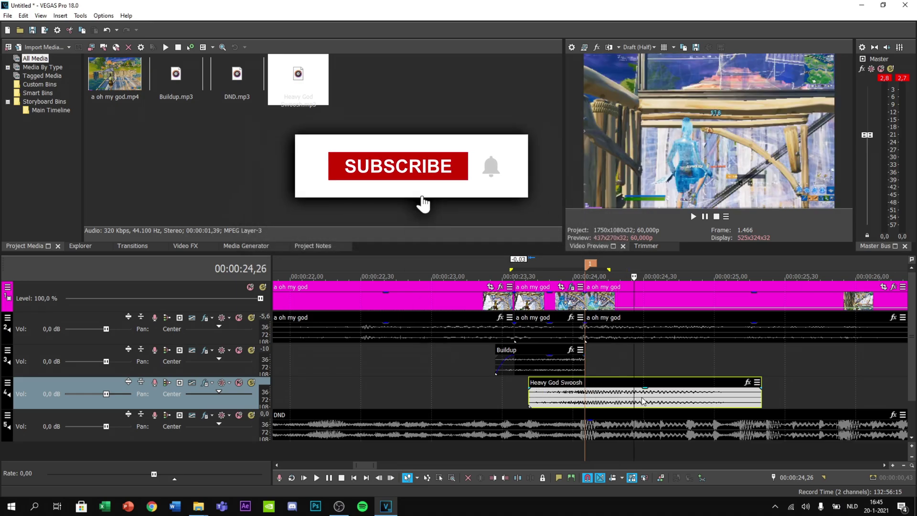
Step: Cut the Swoosh clip at 00:00:24,31, fade out its end, and preview the build-up
click(644, 362)
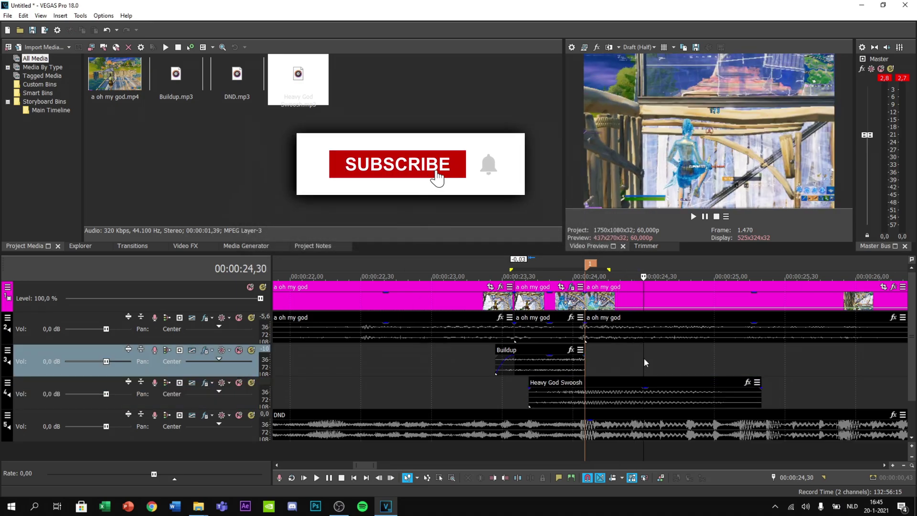
click(648, 404)
key(s)
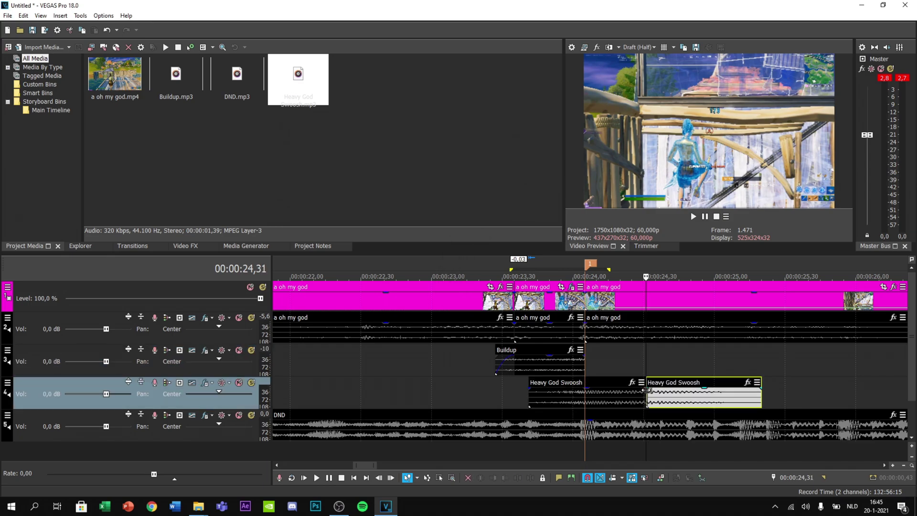
key(Delete)
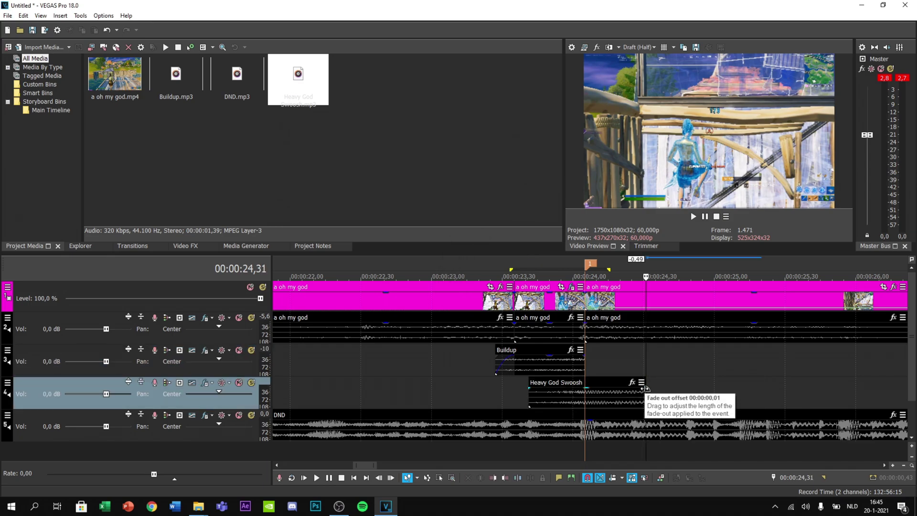
drag(648, 388, 590, 399)
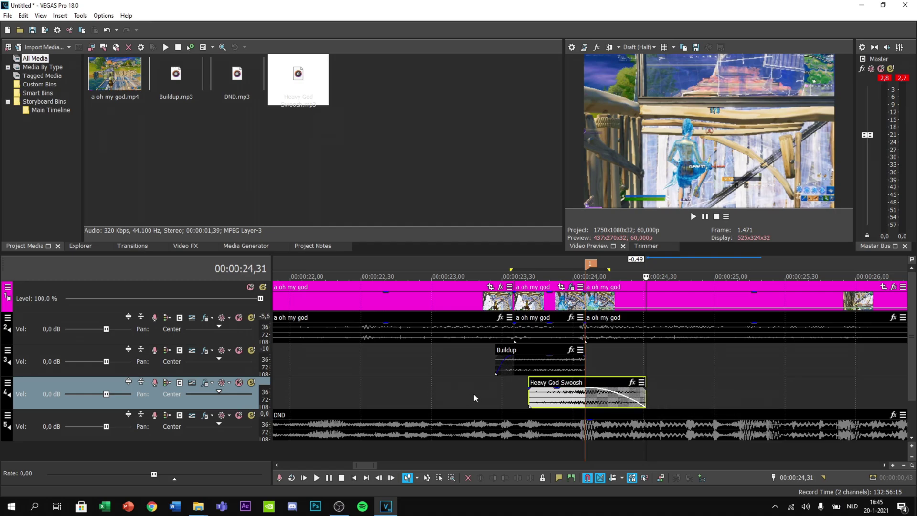
click(512, 394)
key(space)
key(space)
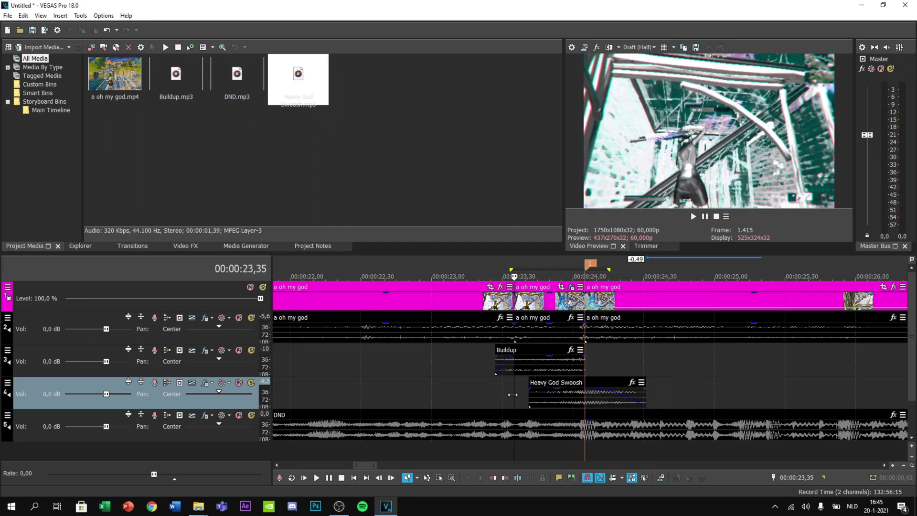
key(space)
key(space)
Step: Preview the swoosh against the music from 00:00:23,55 and 00:00:23,22
click(553, 359)
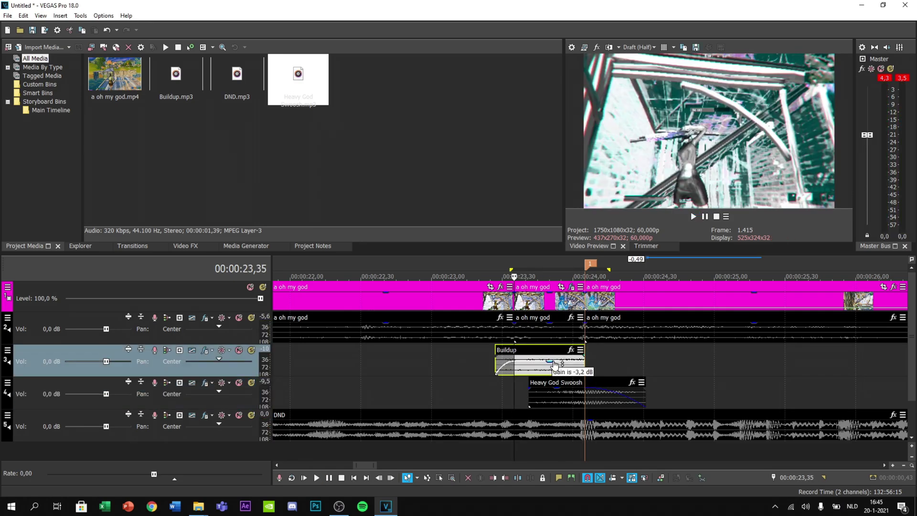
key(space)
key(space)
click(555, 395)
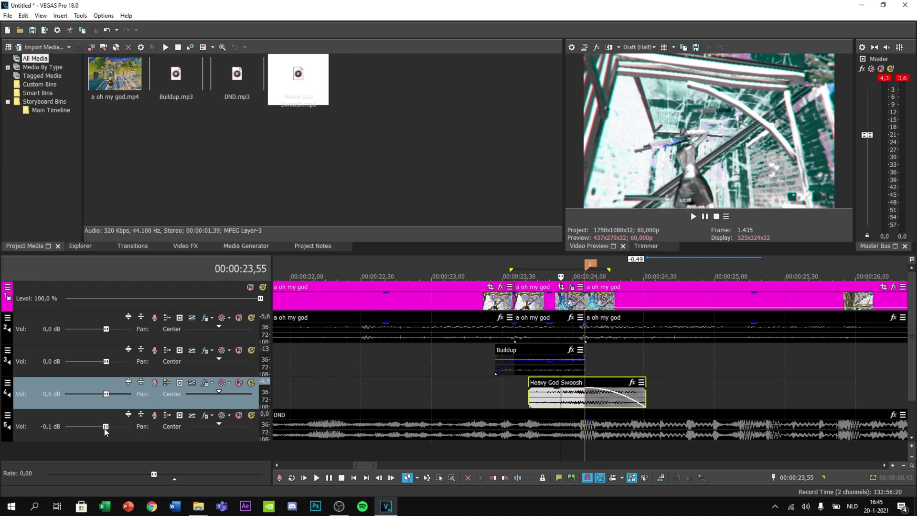
key(space)
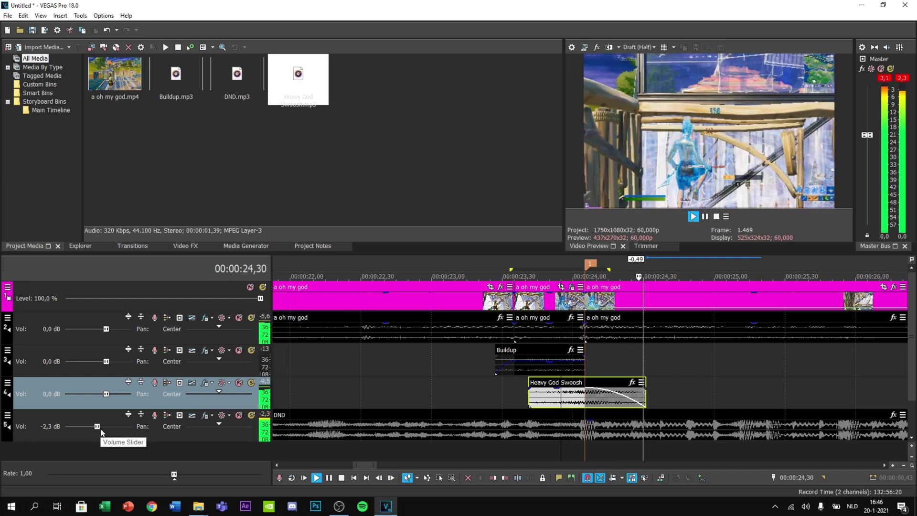
key(space)
click(483, 397)
key(space)
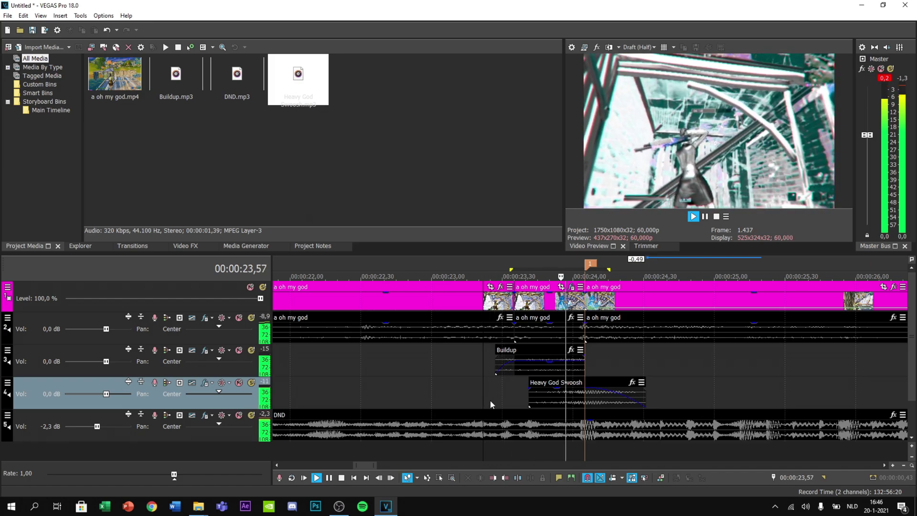
key(space)
Step: Lower the Buildup clip's gain to about -1,5 dB and check it by playback
click(552, 362)
drag(553, 361, 550, 363)
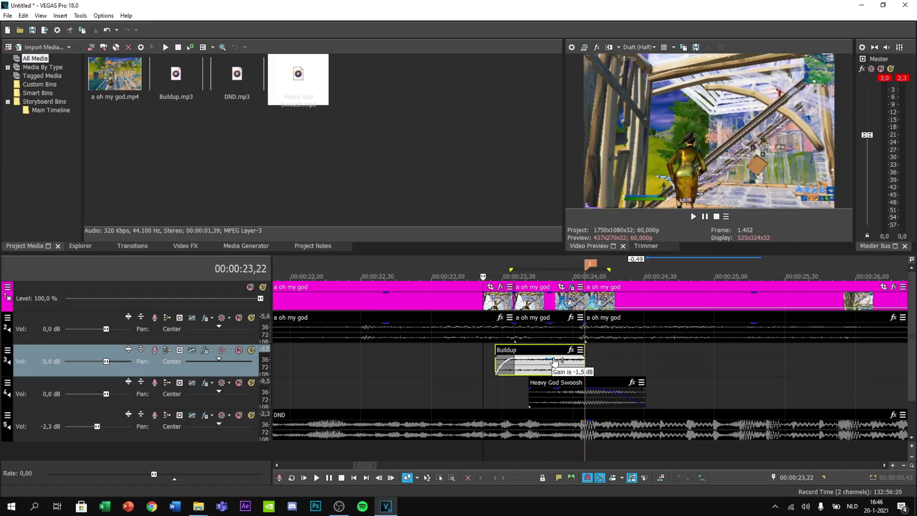
key(space)
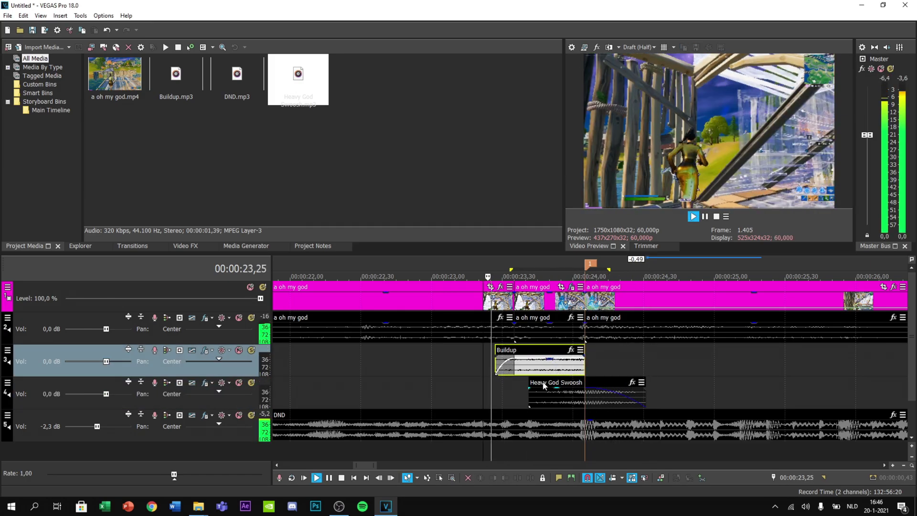
click(442, 392)
scroll(553, 339, down, 4)
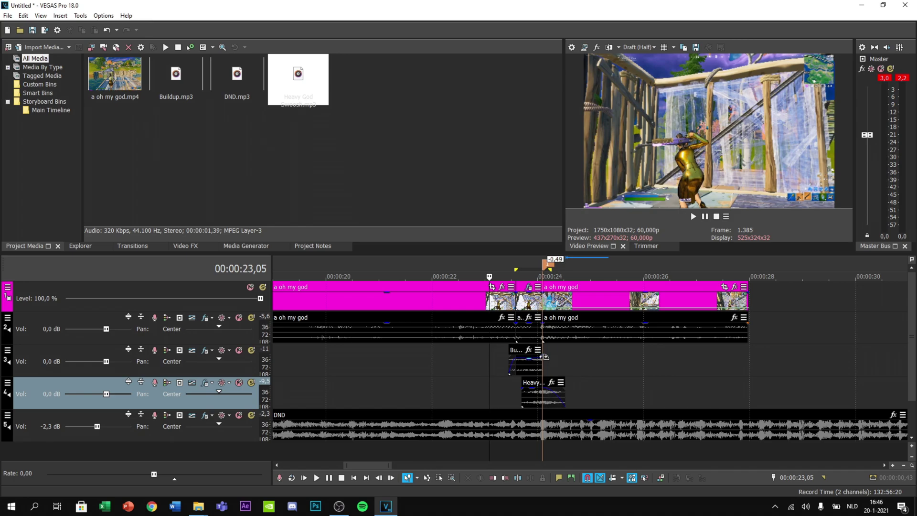
click(538, 365)
scroll(589, 365, up, 5)
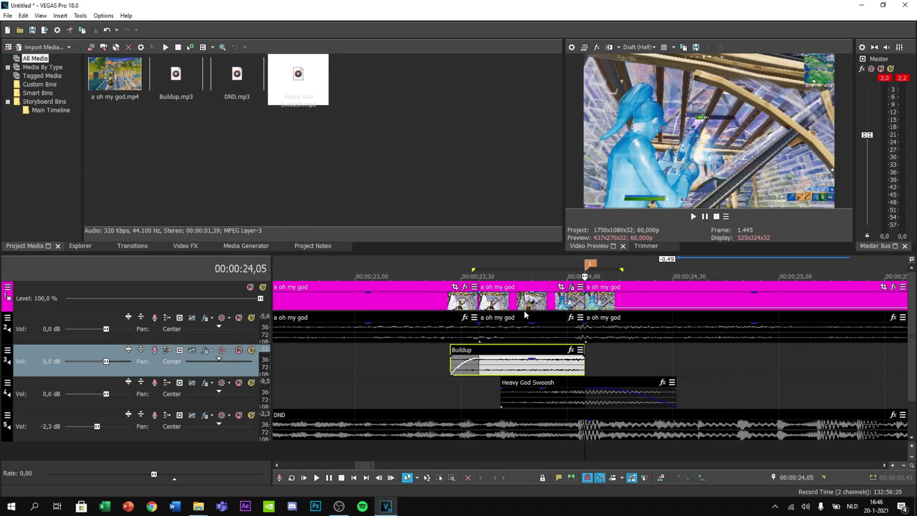
scroll(525, 314, down, 3)
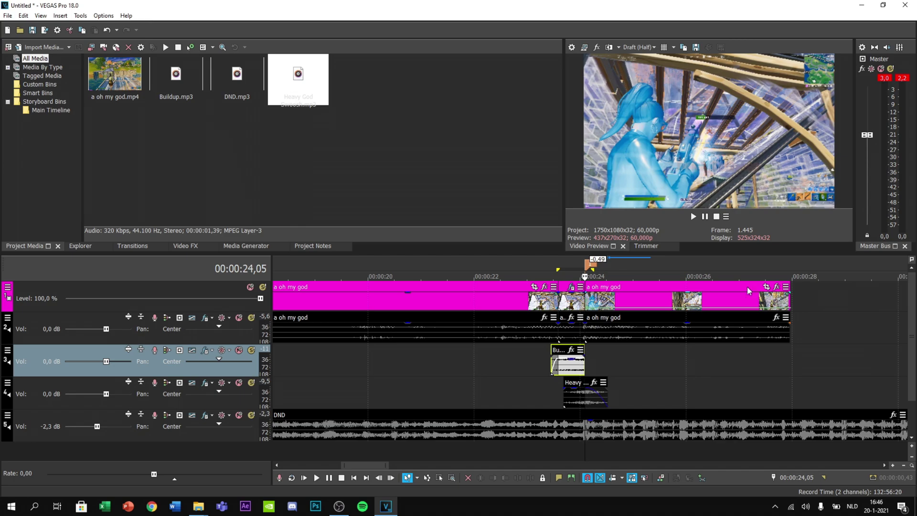
Step: Apply the Precise Shake (By Syncftify) plug-in chain to the 'a oh my god' clip
click(776, 287)
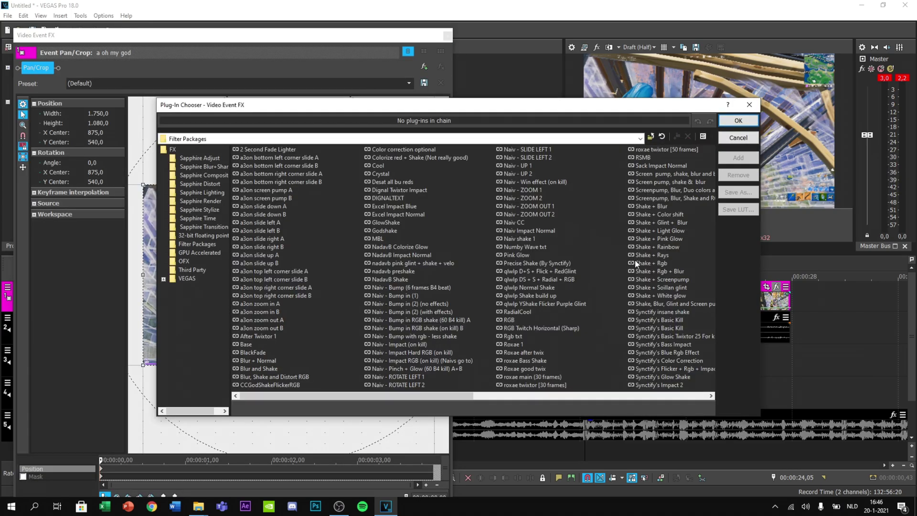
scroll(533, 331, right, 2)
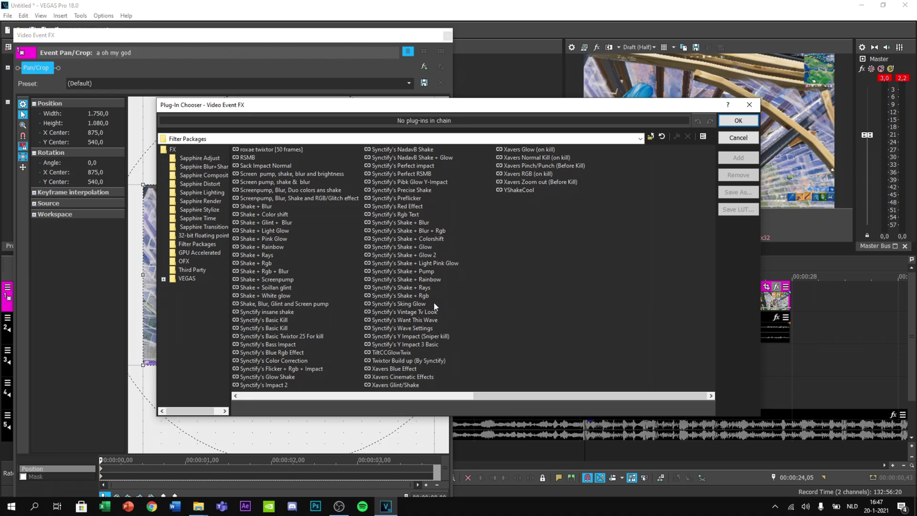
scroll(433, 302, left, 2)
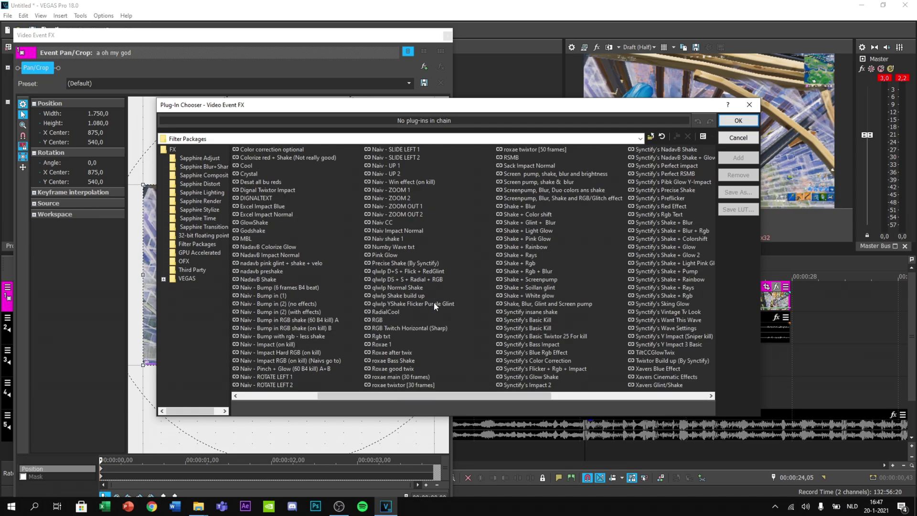
scroll(413, 297, right, 2)
key(p)
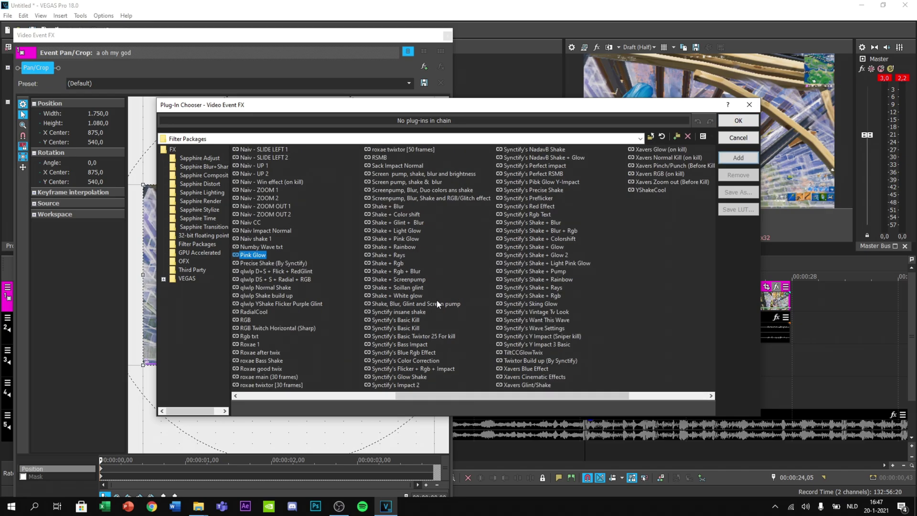
click(253, 264)
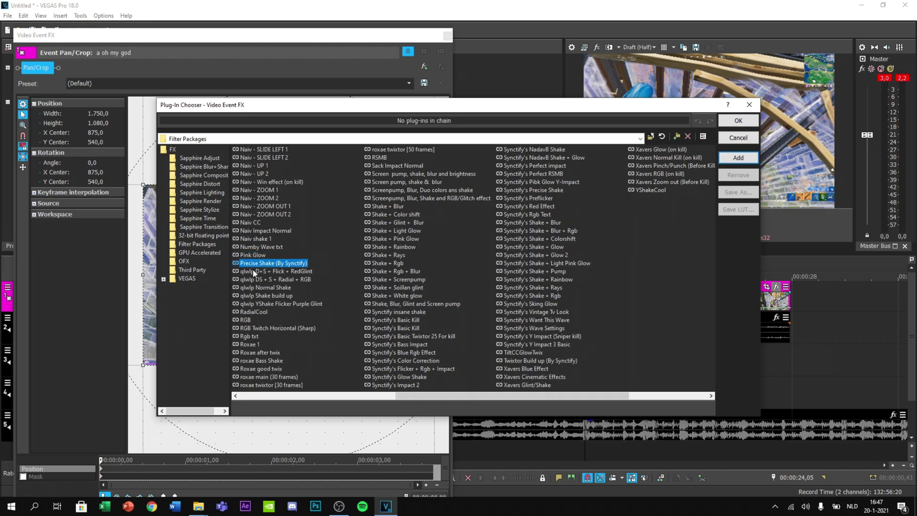
double_click(257, 263)
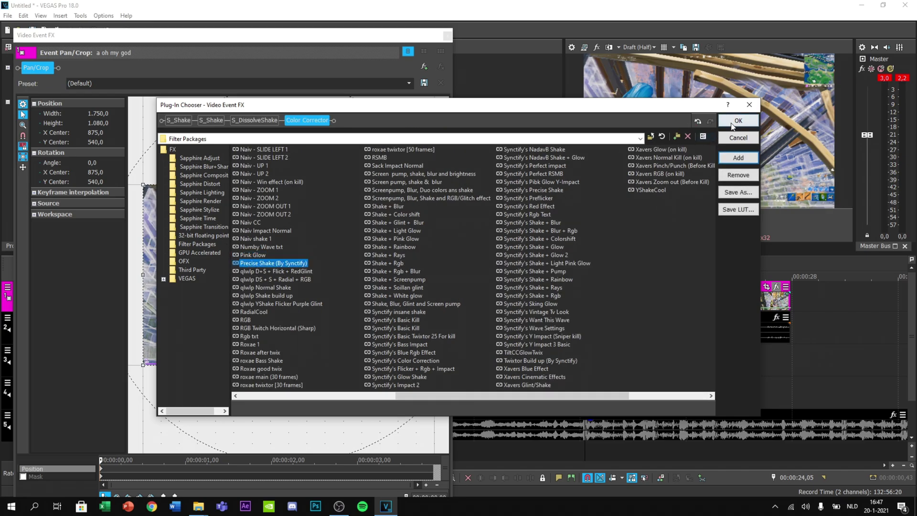
click(732, 123)
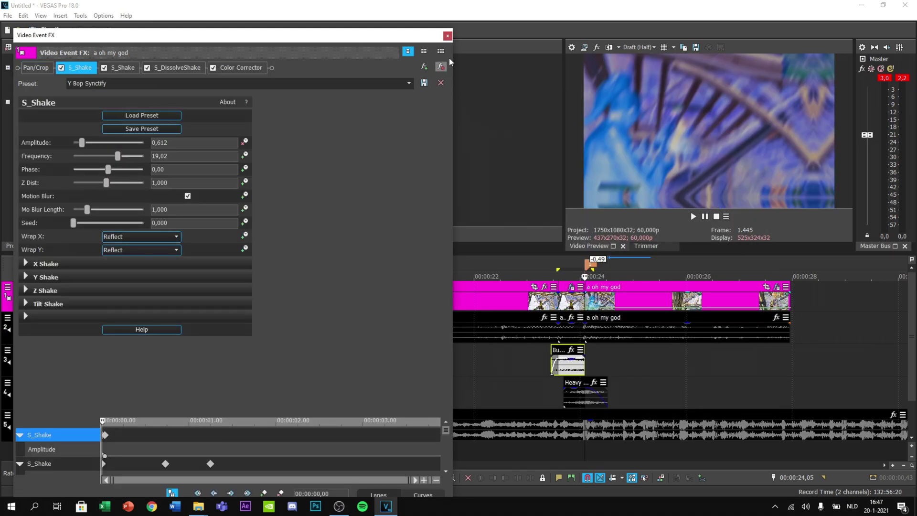
Step: Close the Video Event FX window, preview the shake, and park the playhead at 00:00:23,27
click(447, 36)
key(space)
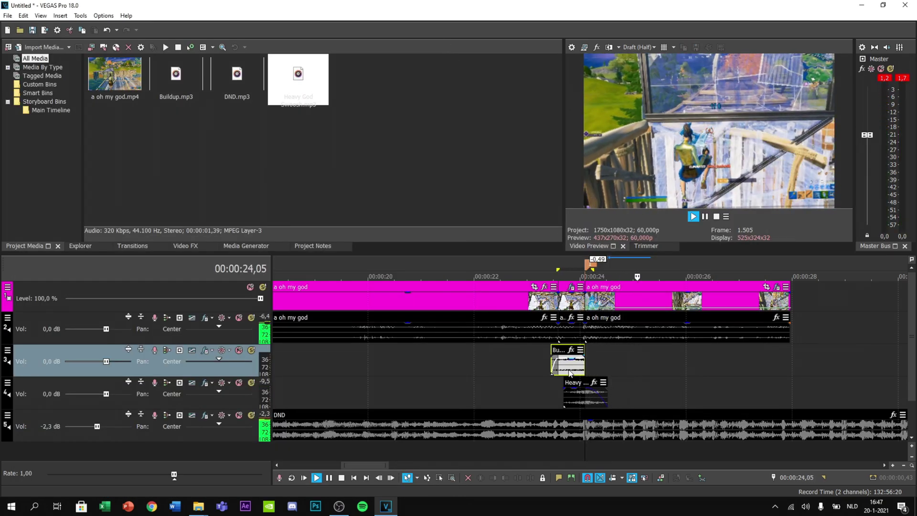
click(530, 395)
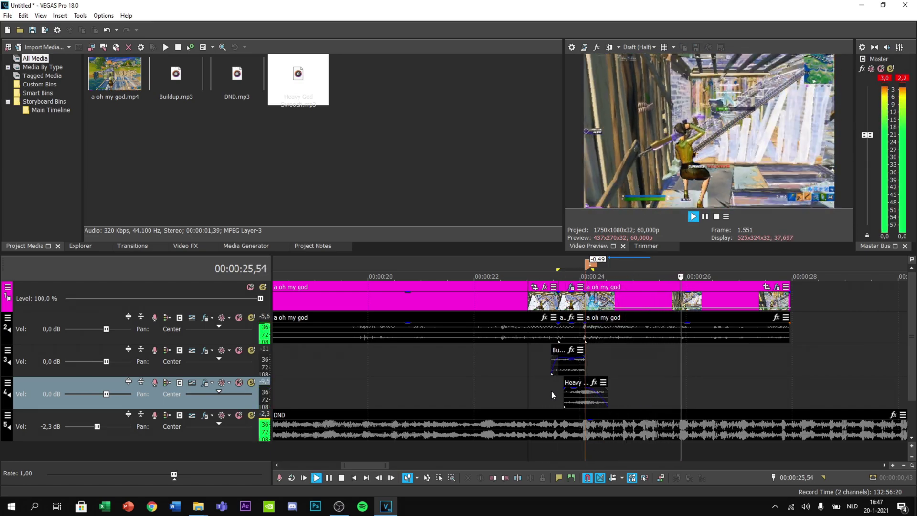
key(space)
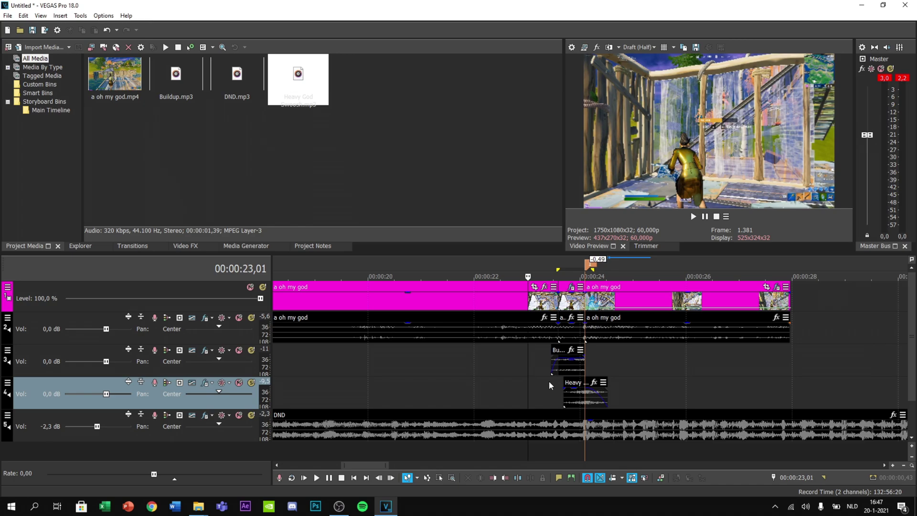
click(549, 380)
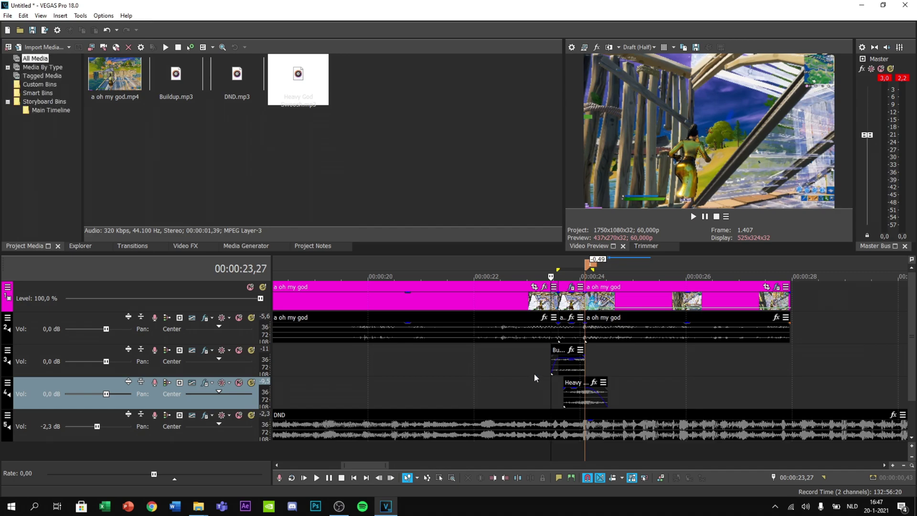
scroll(548, 377, down, 2)
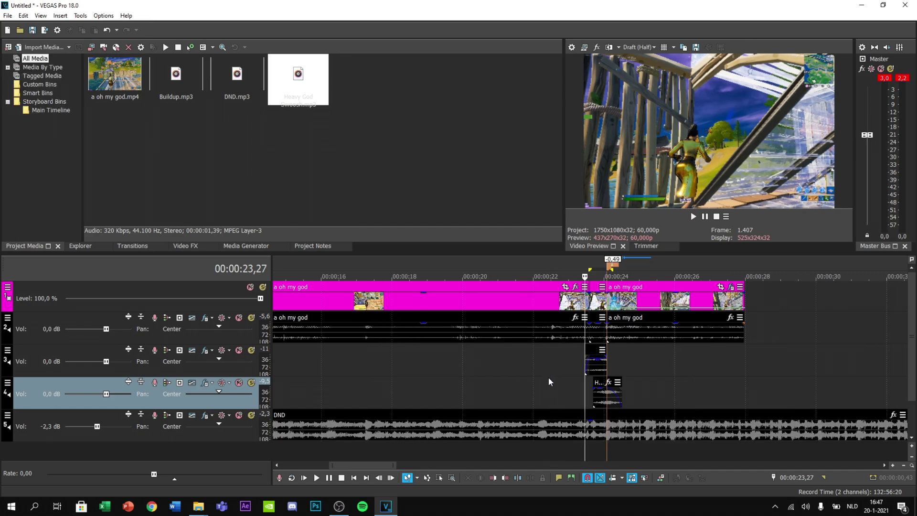